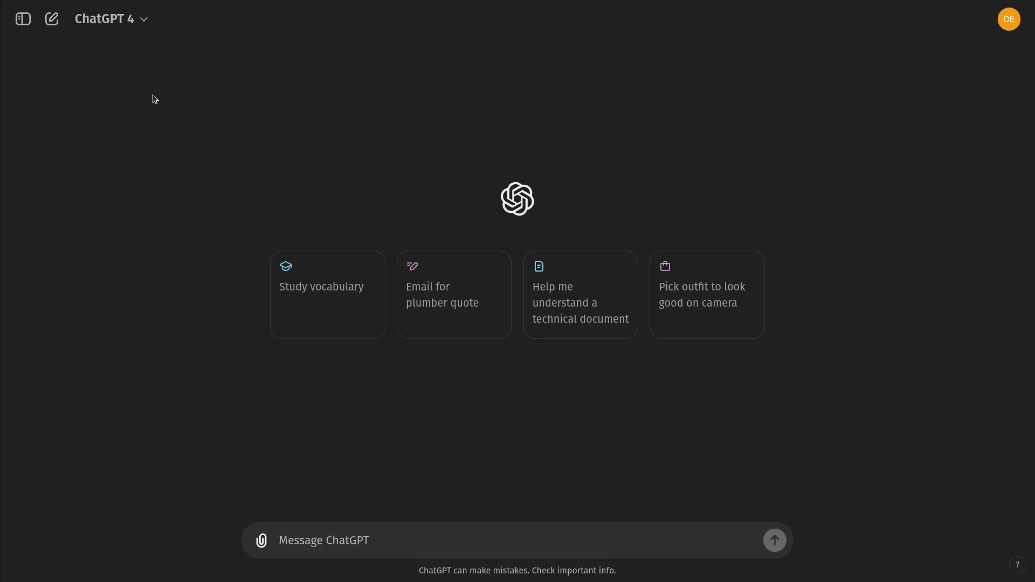
# Step: Switch the model to GPT-4o with canvas and send the prompt "write code for a simple webpage"
pyautogui.click(143, 27)
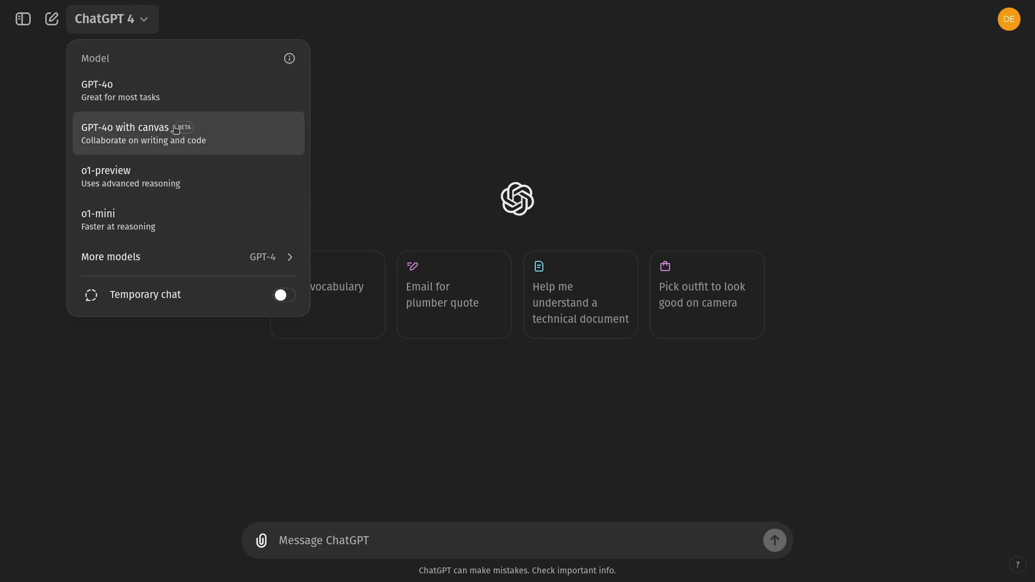
pyautogui.click(146, 142)
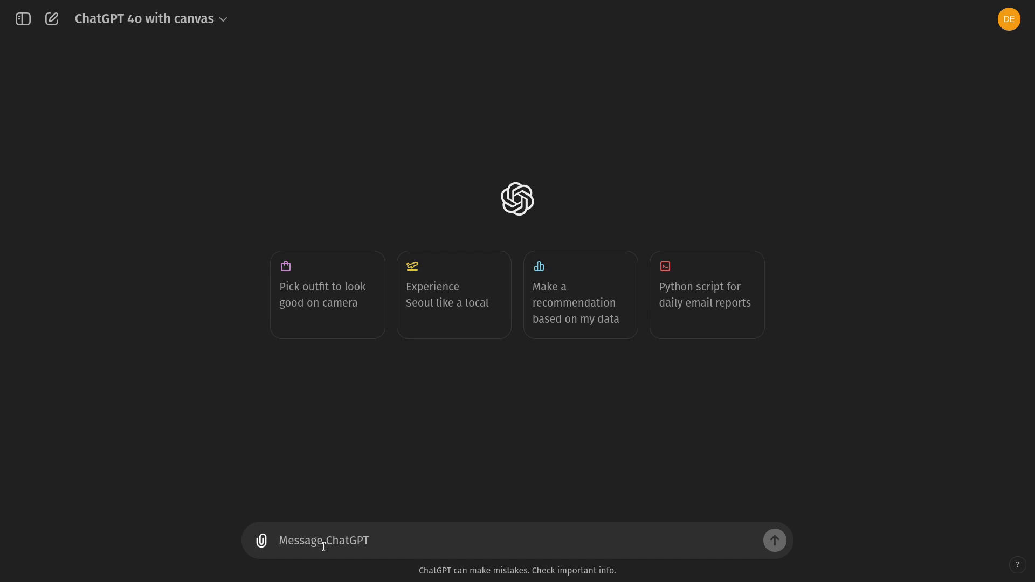
pyautogui.write('writing')
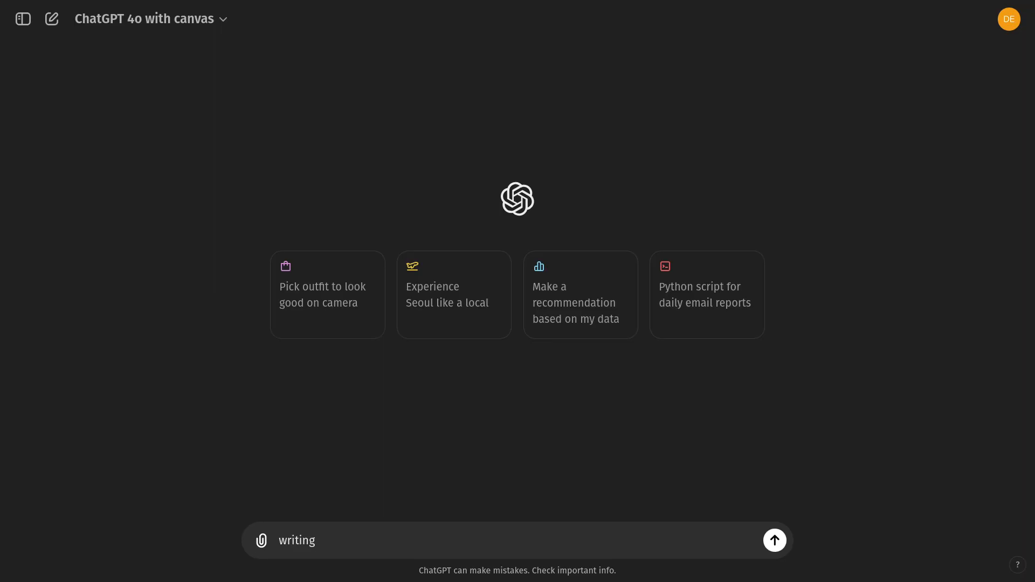
pyautogui.press('BackSpace')
pyautogui.press('BackSpace')
pyautogui.press('BackSpace')
pyautogui.write('e a st')
pyautogui.press('BackSpace')
pyautogui.press('BackSpace')
pyautogui.press('BackSpace')
pyautogui.press('BackSpace')
pyautogui.press('BackSpace')
pyautogui.write('code for a simple webpage')
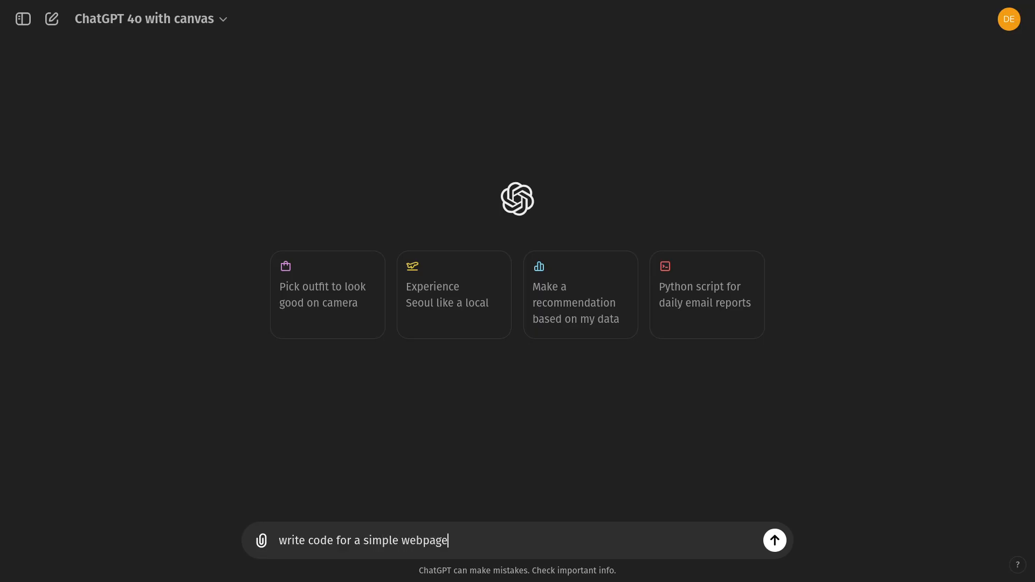
pyautogui.press('Return')
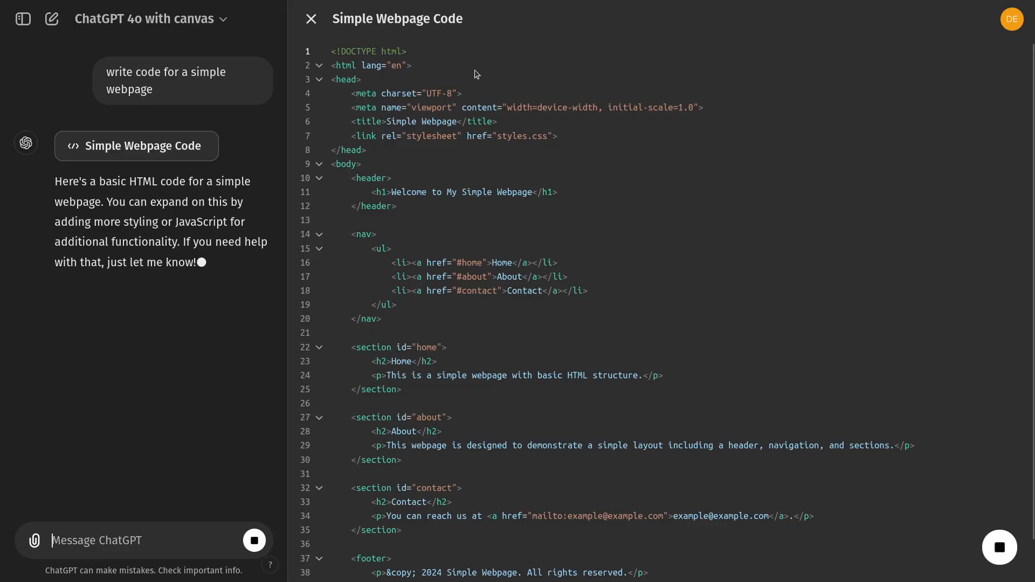
# Step: Change the copyright year in the footer of the generated HTML to 2025
pyautogui.scroll(-1, 447, 204)
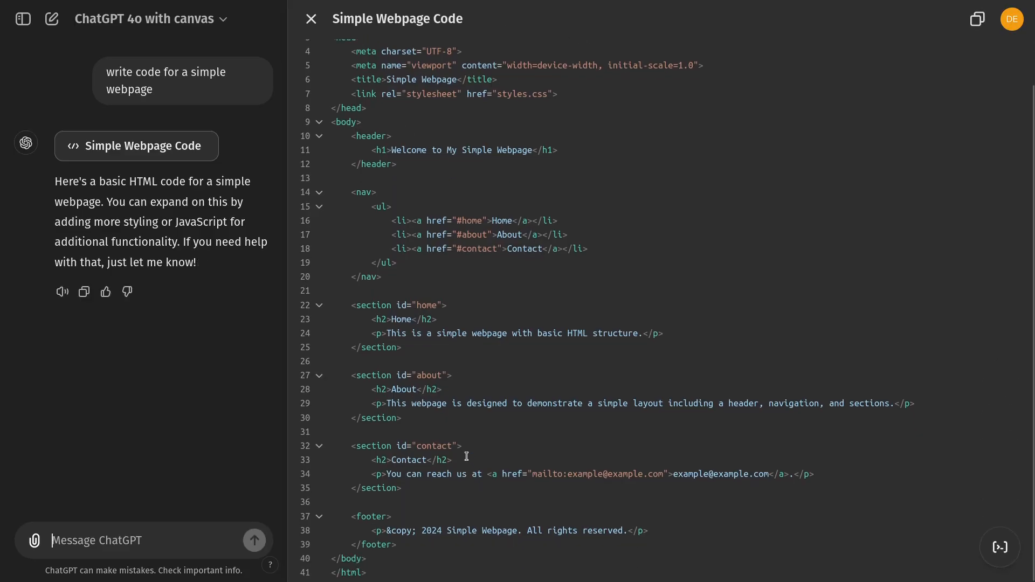
pyautogui.scroll(1, 466, 457)
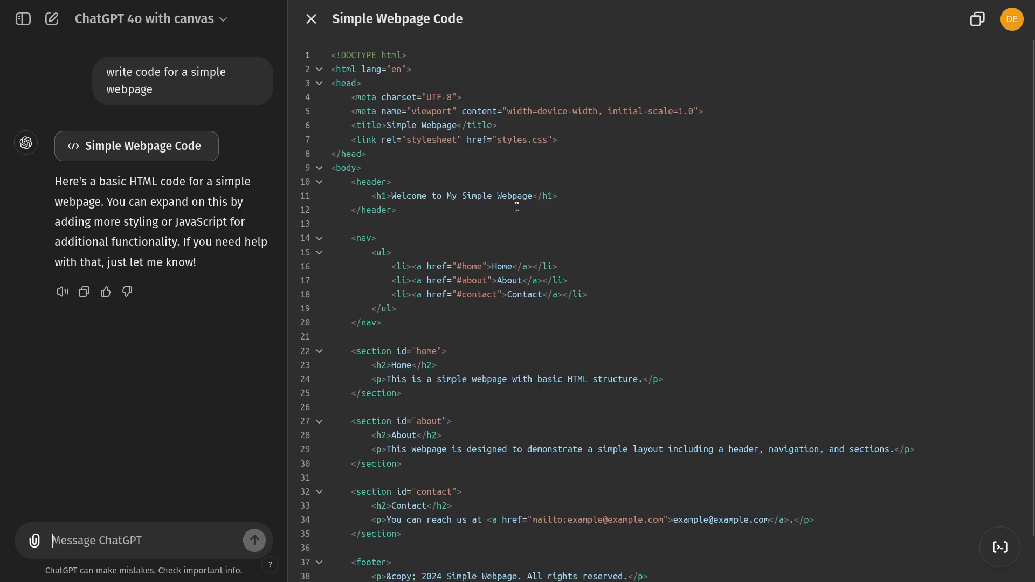
pyautogui.scroll(-1, 488, 190)
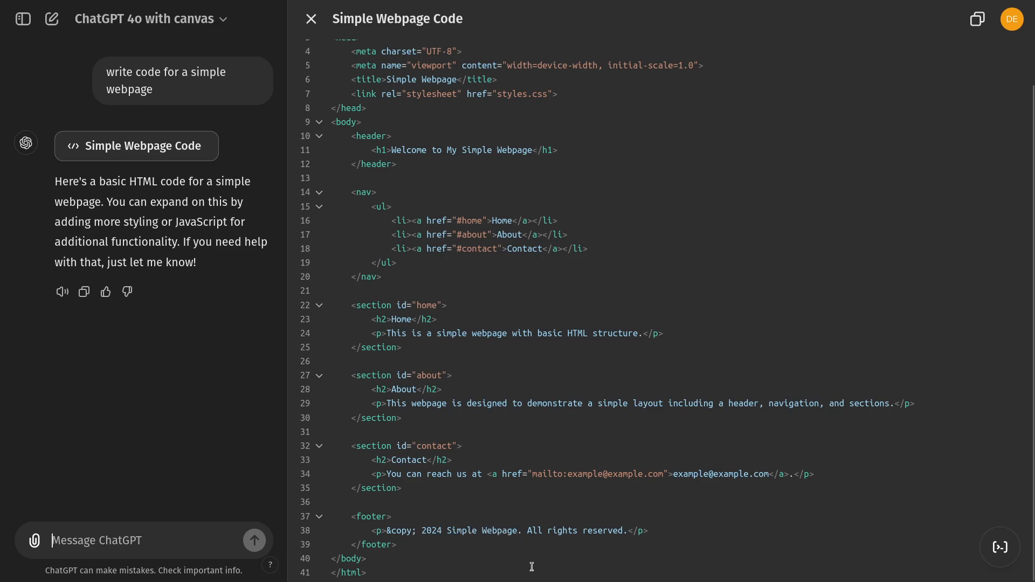
pyautogui.click(517, 530)
pyautogui.press('BackSpace')
pyautogui.write('5')
# Step: Remove the word "Simple" from the h1 heading so it reads "Welcome to My Webpage"
pyautogui.scroll(2, 649, 291)
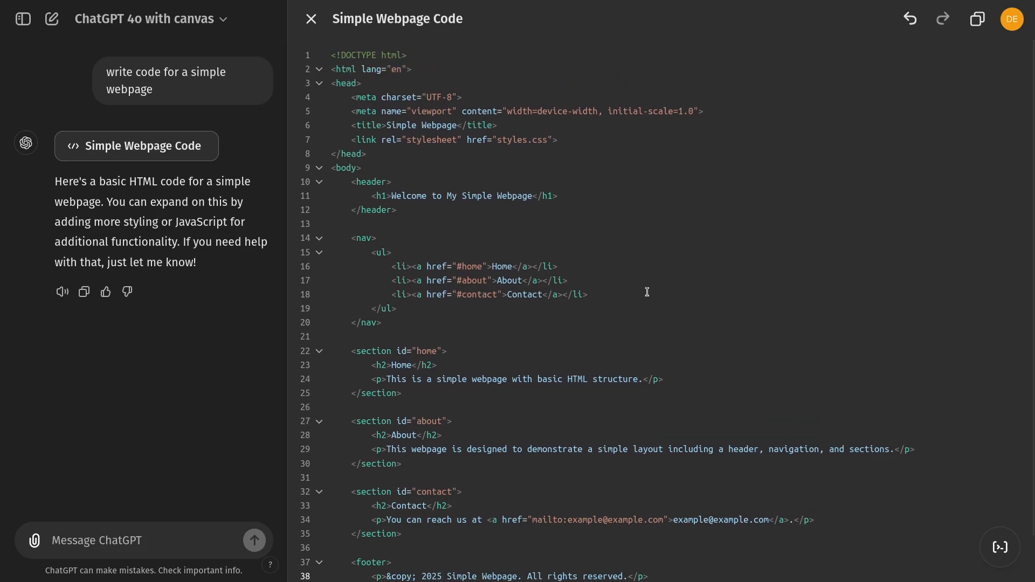
pyautogui.scroll(-2, 647, 291)
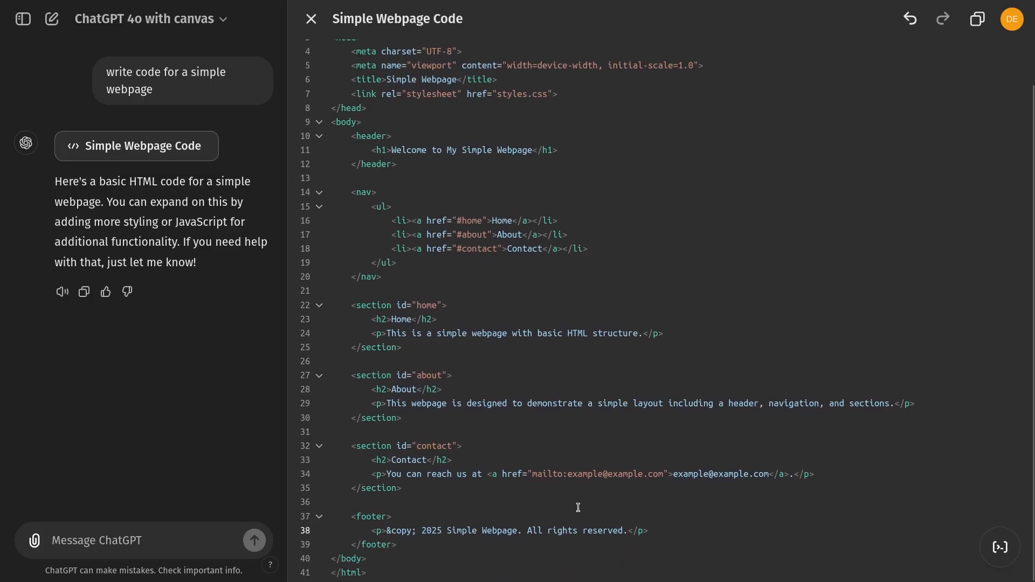
pyautogui.scroll(2, 535, 386)
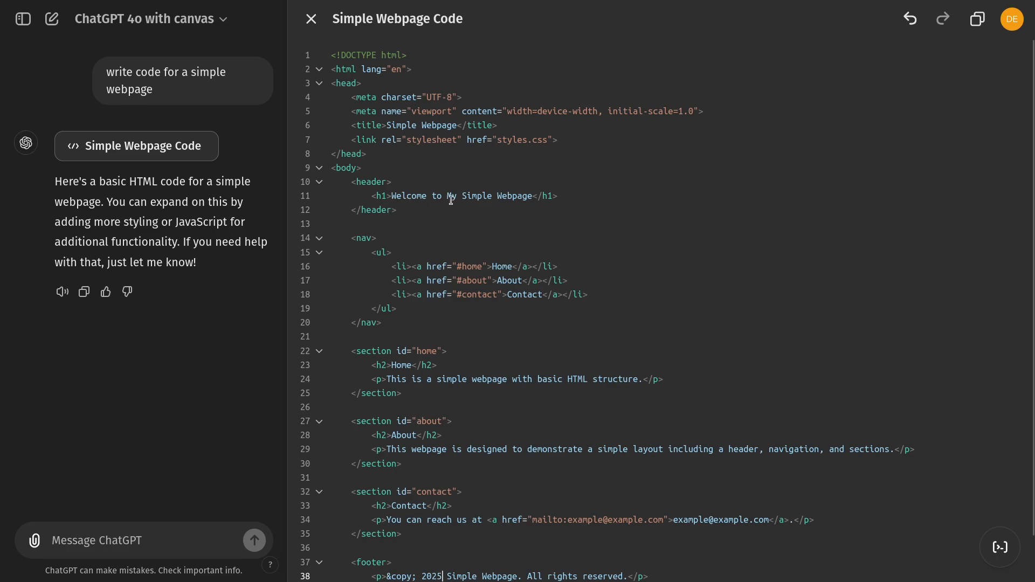
pyautogui.click(532, 197)
pyautogui.hotkey('ctrl', 'Left')
pyautogui.press('BackSpace')
pyautogui.press('BackSpace')
pyautogui.press('BackSpace')
pyautogui.press('BackSpace')
pyautogui.press('BackSpace')
pyautogui.press('BackSpace')
pyautogui.press('BackSpace')
pyautogui.press('BackSpace')
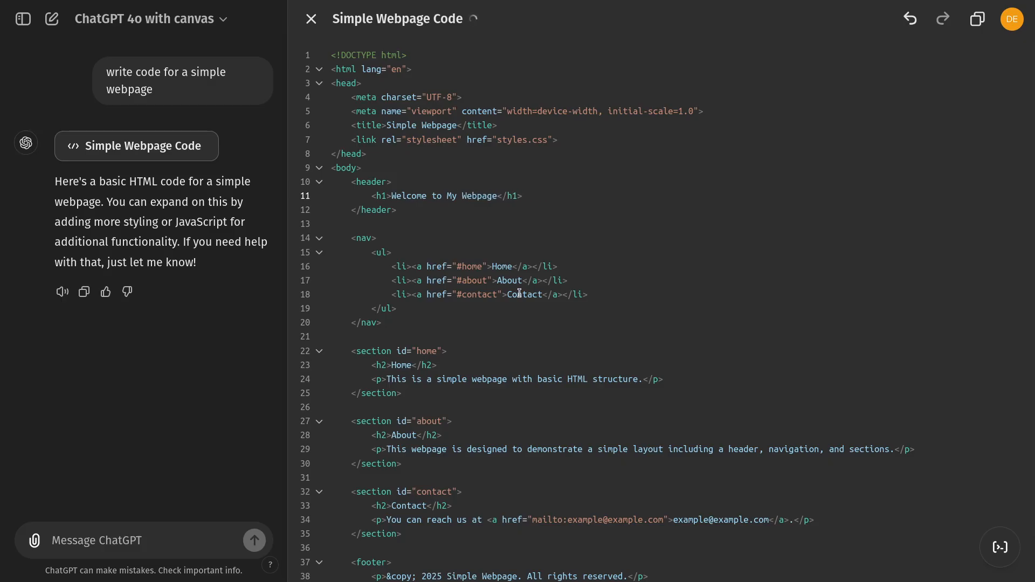
# Step: Select the whole head section of the HTML and request "explain" for it
pyautogui.click(660, 261)
pyautogui.scroll(-1, 626, 401)
pyautogui.scroll(1, 626, 401)
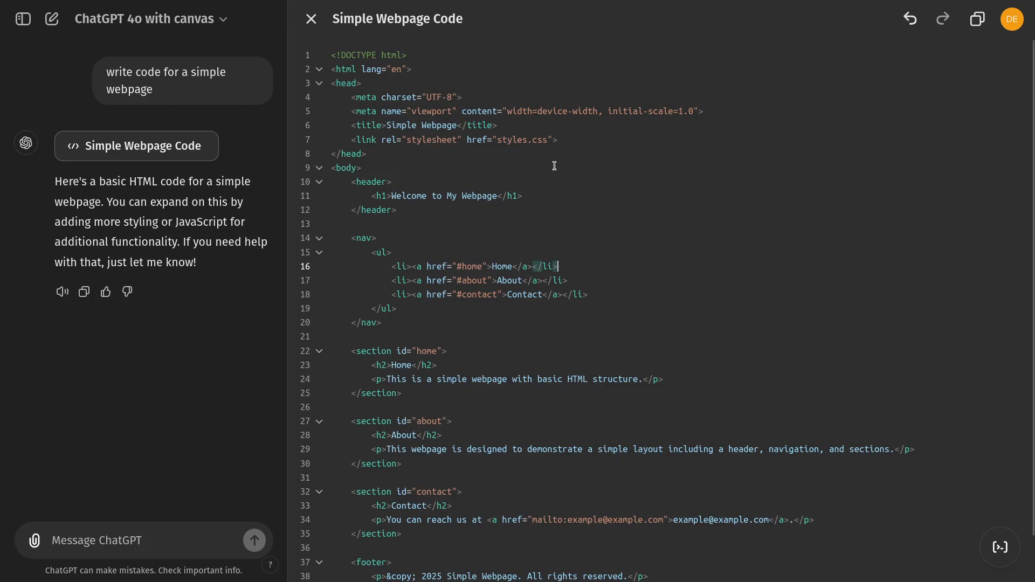
pyautogui.moveTo(375, 154); pyautogui.dragTo(312, 79)
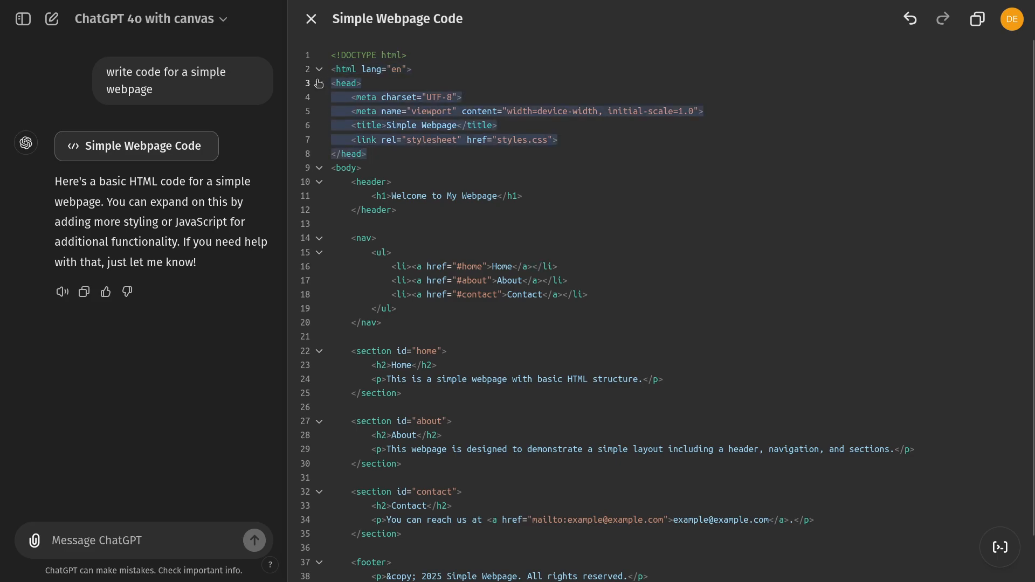
pyautogui.click(383, 115)
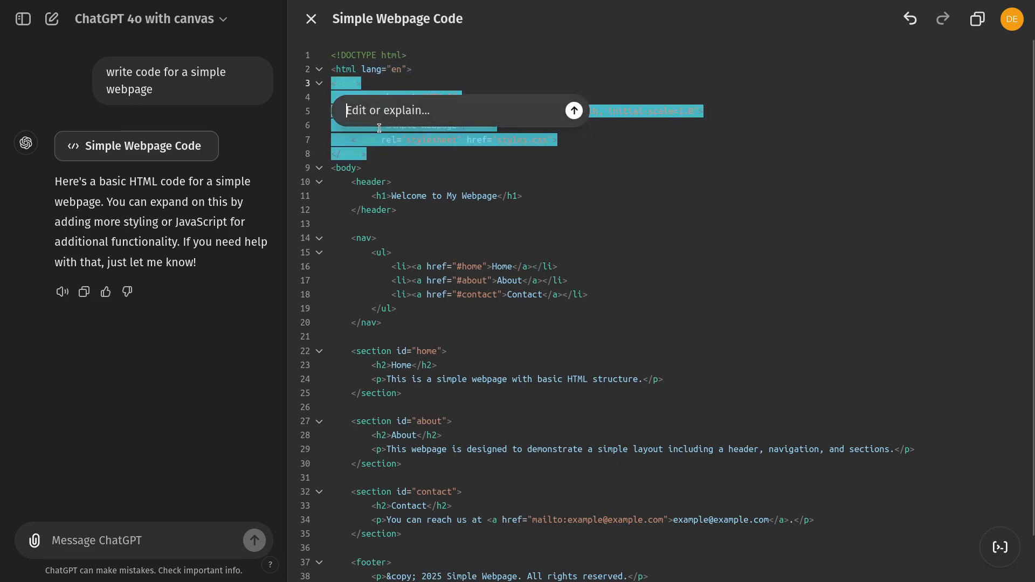
pyautogui.write('explain')
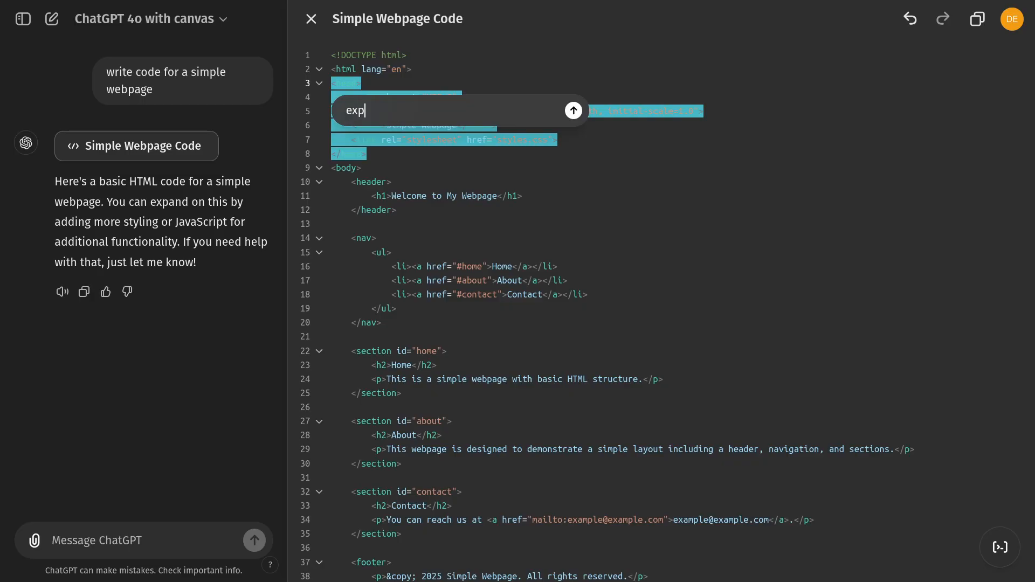
pyautogui.press('Return')
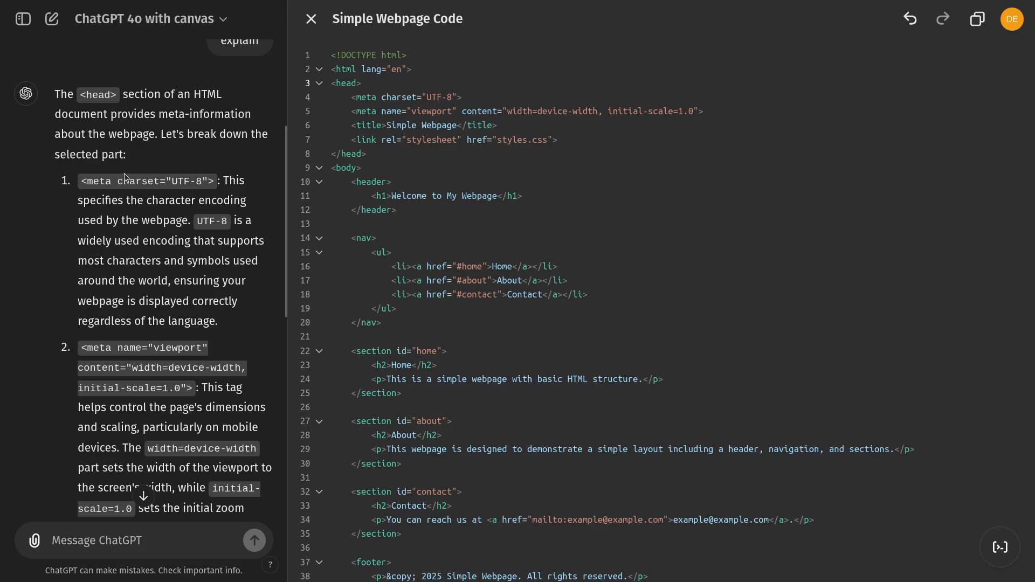
# Step: Read through the explanation of the head section's tags in the chat
pyautogui.scroll(-2, 119, 178)
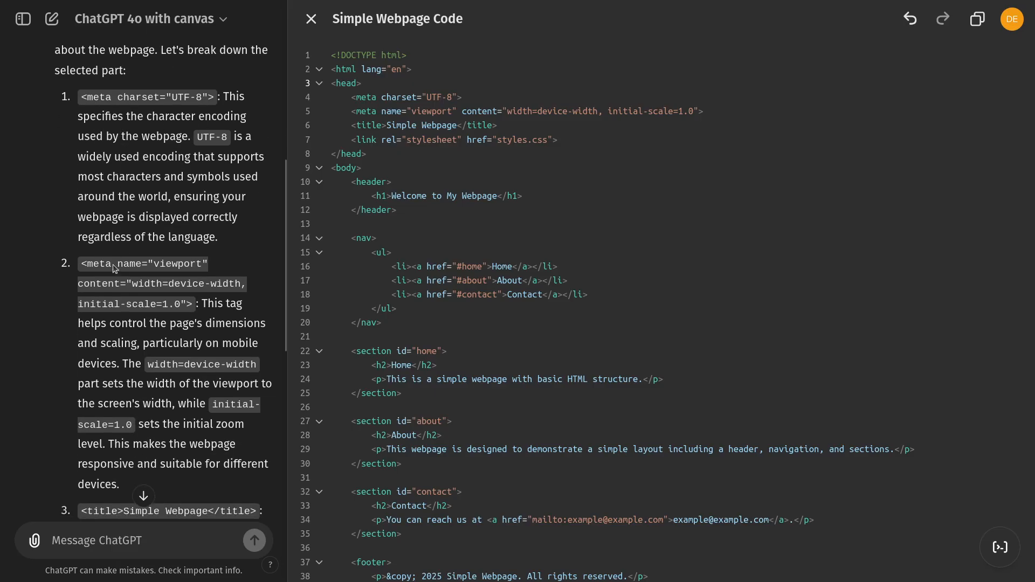
pyautogui.scroll(-2, 130, 161)
pyautogui.scroll(-2, 121, 243)
pyautogui.scroll(-4, 132, 334)
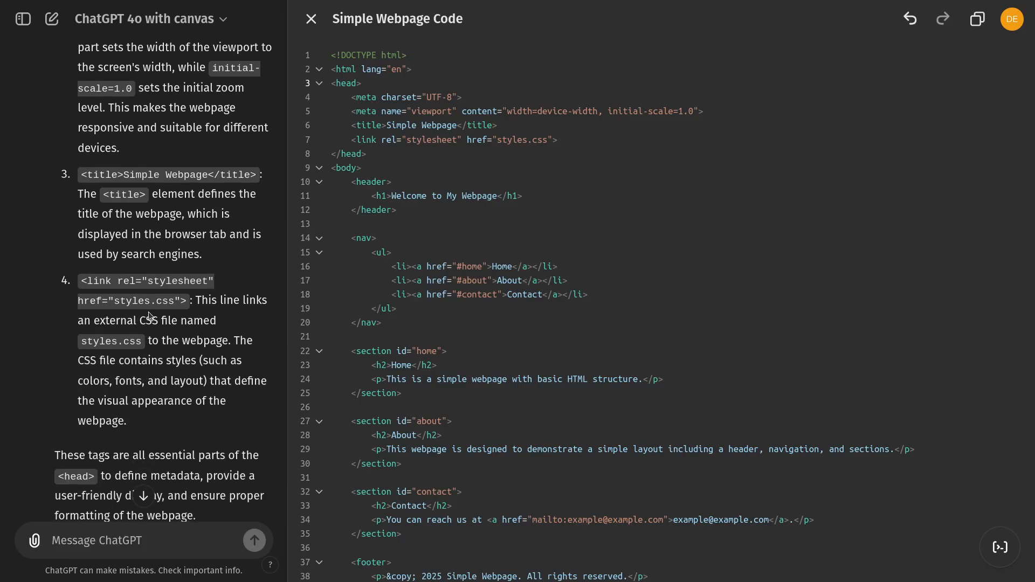
pyautogui.scroll(-1, 150, 316)
pyautogui.scroll(8, 149, 316)
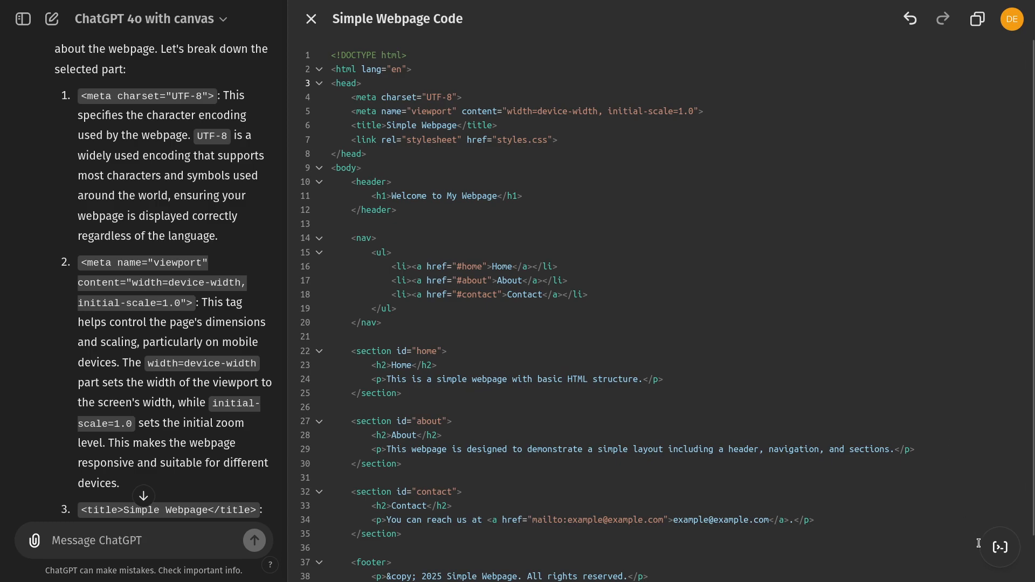
# Step: Port the webpage code to Python
pyautogui.moveTo(1000, 553)
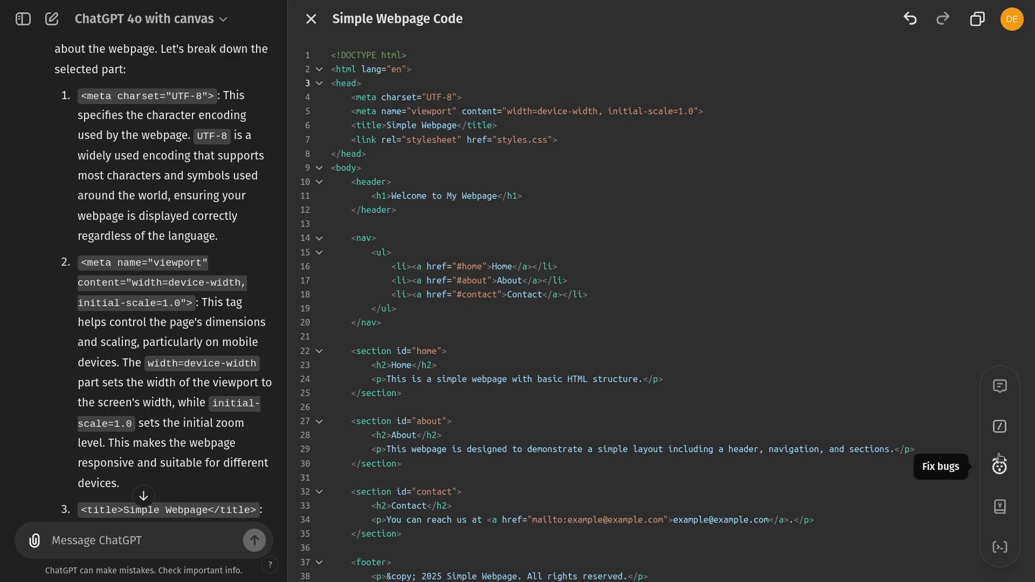
pyautogui.click(1002, 512)
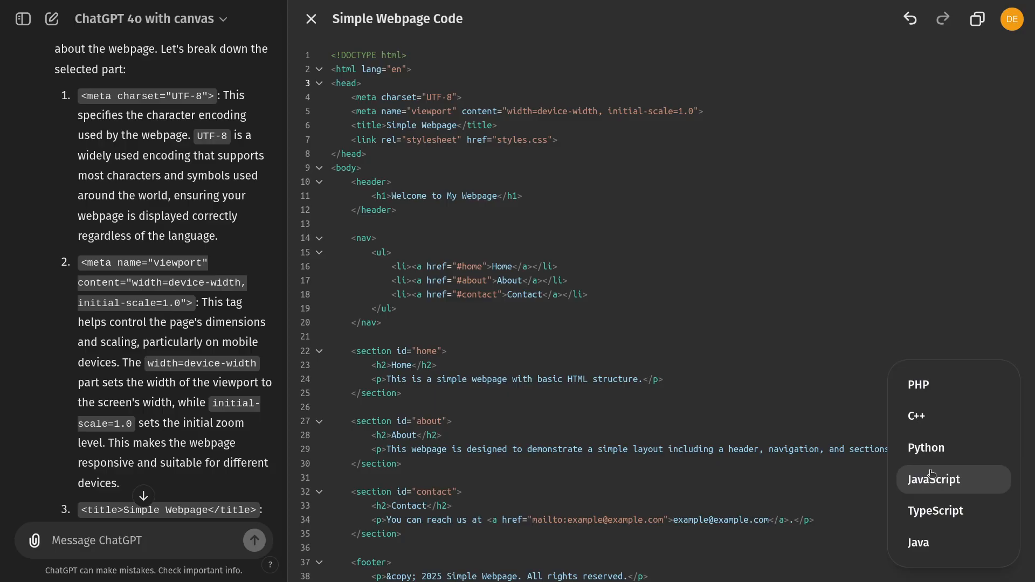
pyautogui.click(931, 446)
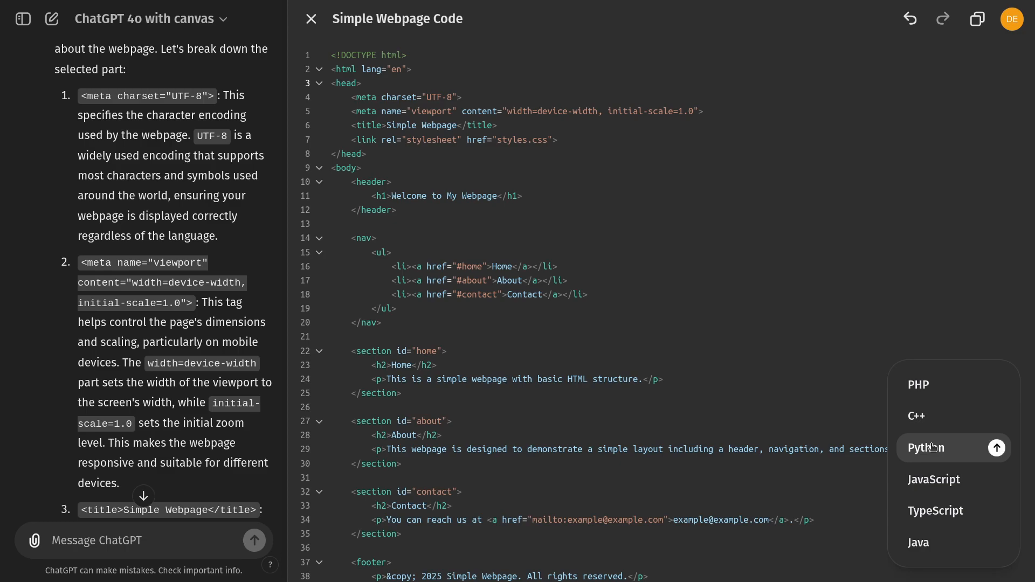
pyautogui.click(996, 447)
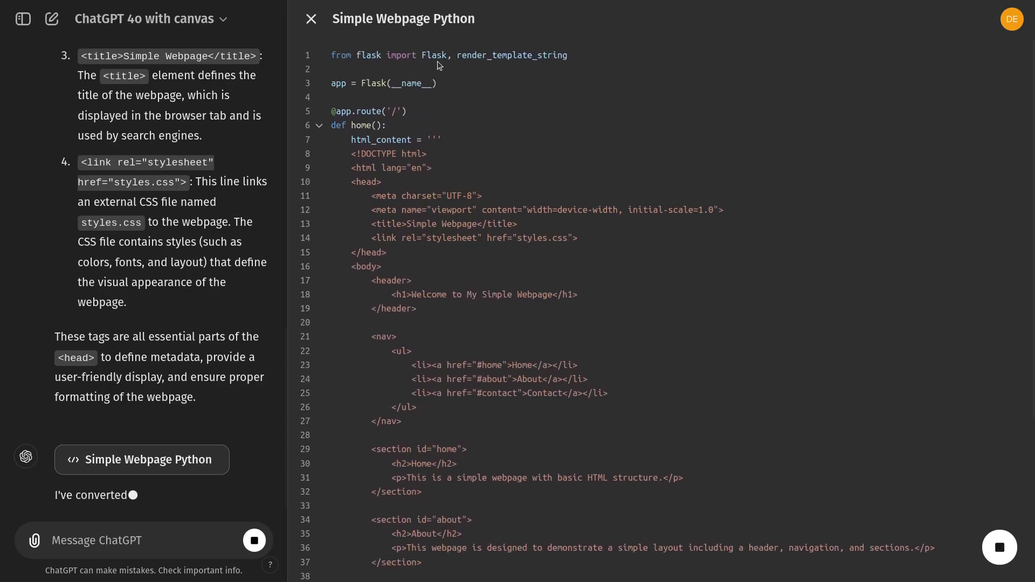
# Step: Review the converted Python code from the Flask import to the app.run line
pyautogui.scroll(-1, 523, 114)
pyautogui.scroll(-1, 523, 115)
pyautogui.scroll(2, 512, 106)
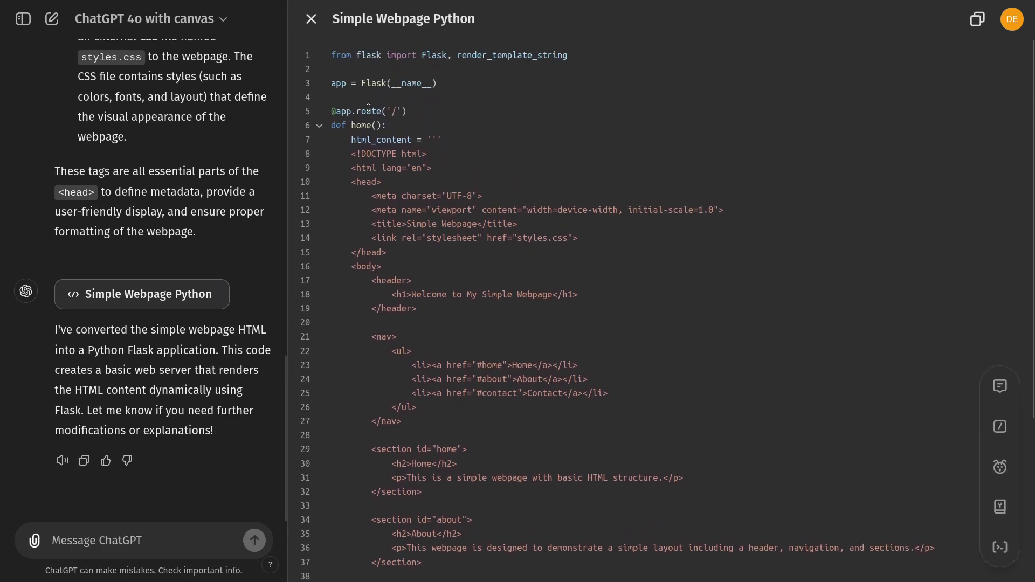
pyautogui.scroll(-2, 348, 95)
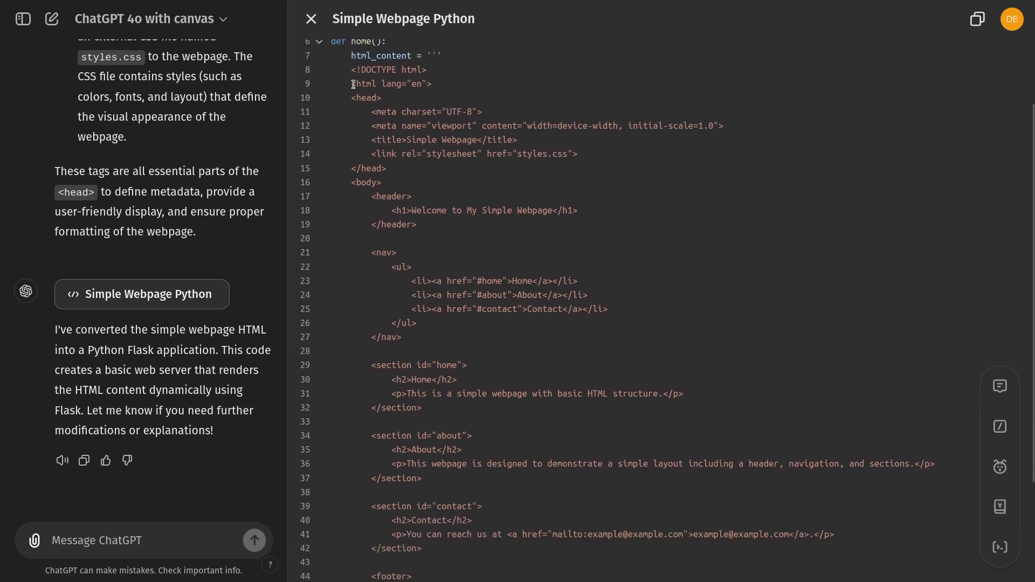
pyautogui.scroll(-4, 367, 105)
pyautogui.scroll(4, 430, 435)
pyautogui.scroll(-3, 430, 434)
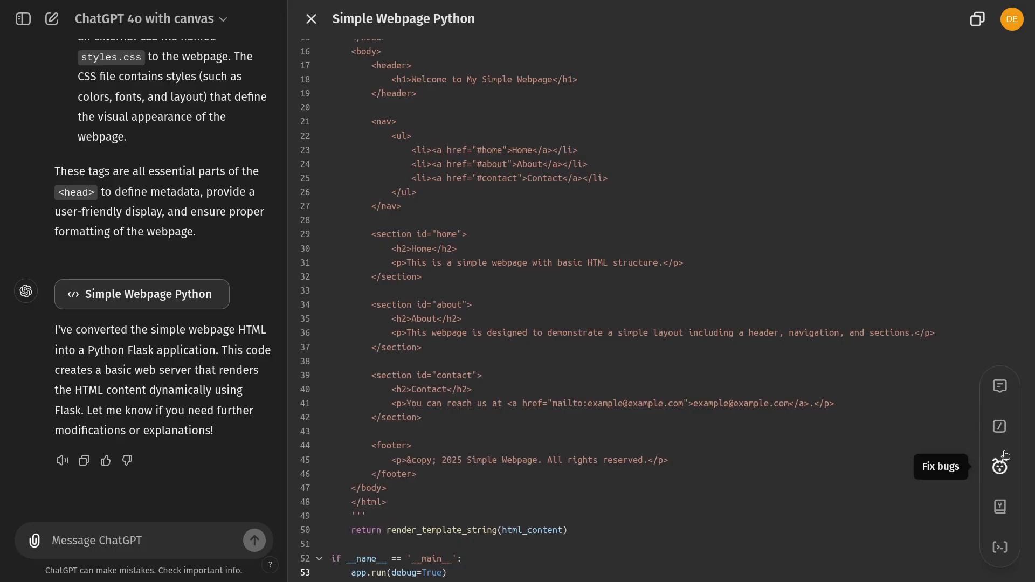
# Step: Port the Python webpage code to TypeScript
pyautogui.click(1000, 431)
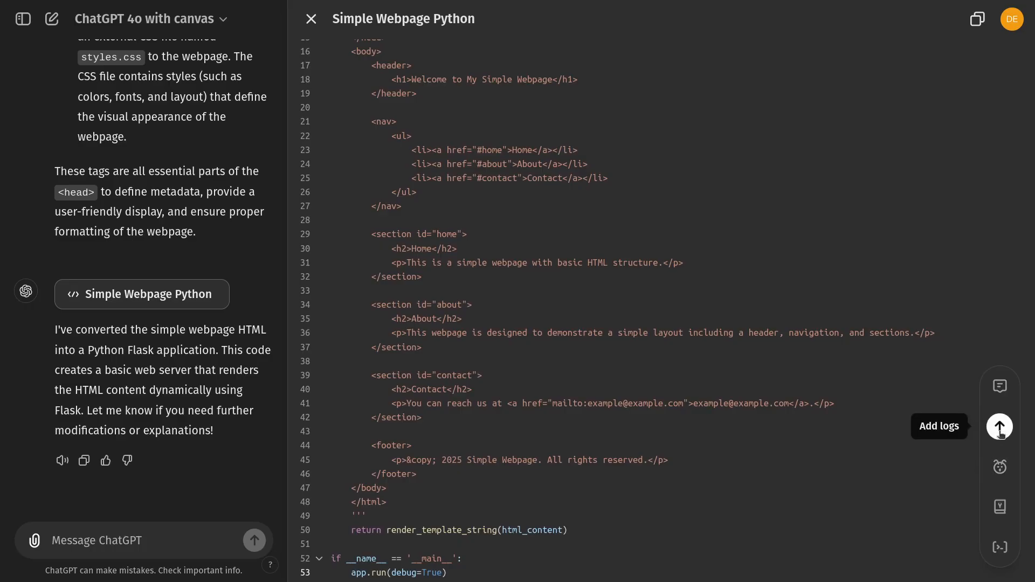
pyautogui.click(1000, 507)
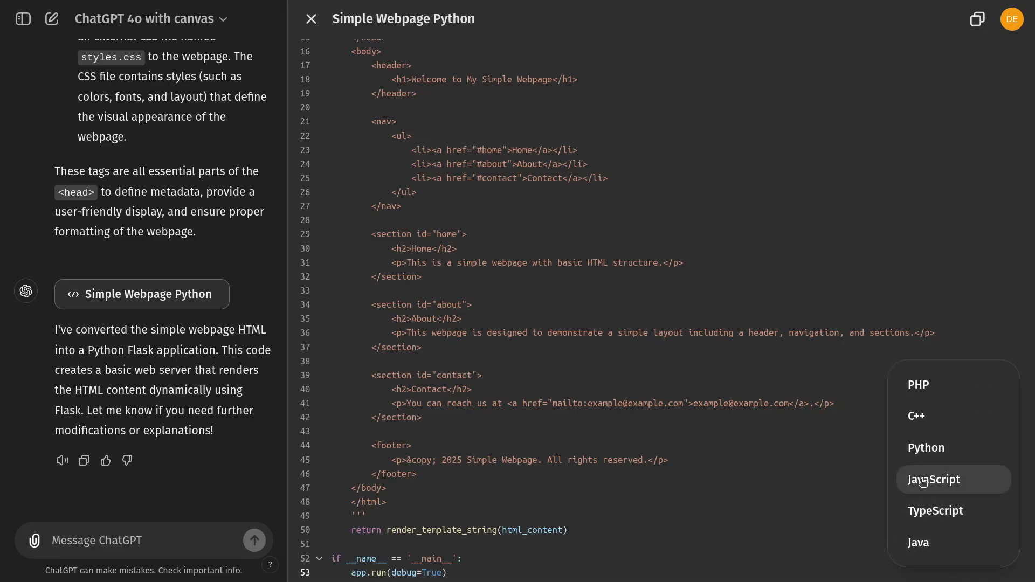
pyautogui.click(994, 511)
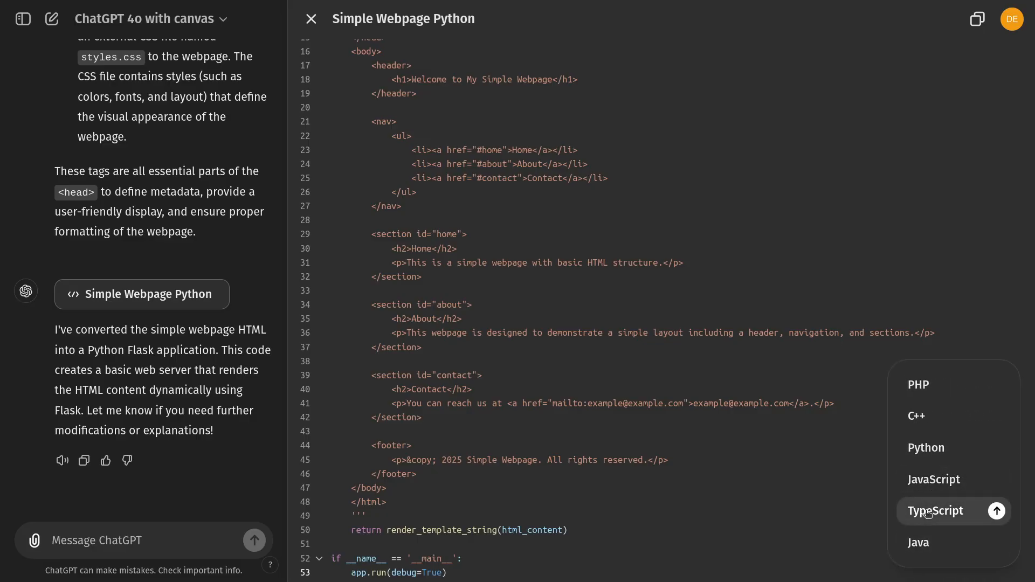
pyautogui.click(996, 511)
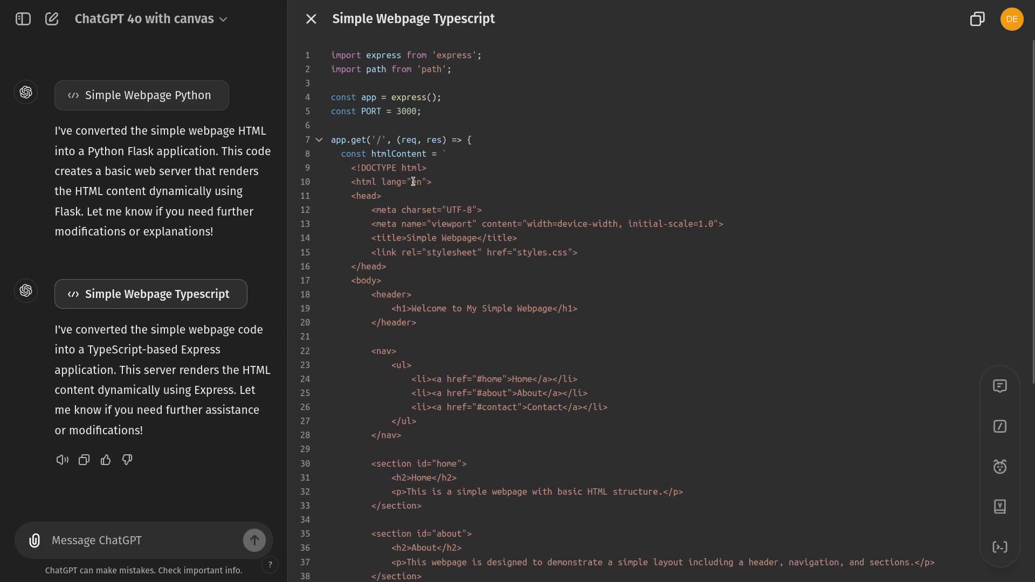
# Step: Have explanatory comments added to the TypeScript code and look through the commented version
pyautogui.scroll(-5, 414, 182)
pyautogui.scroll(-2, 556, 482)
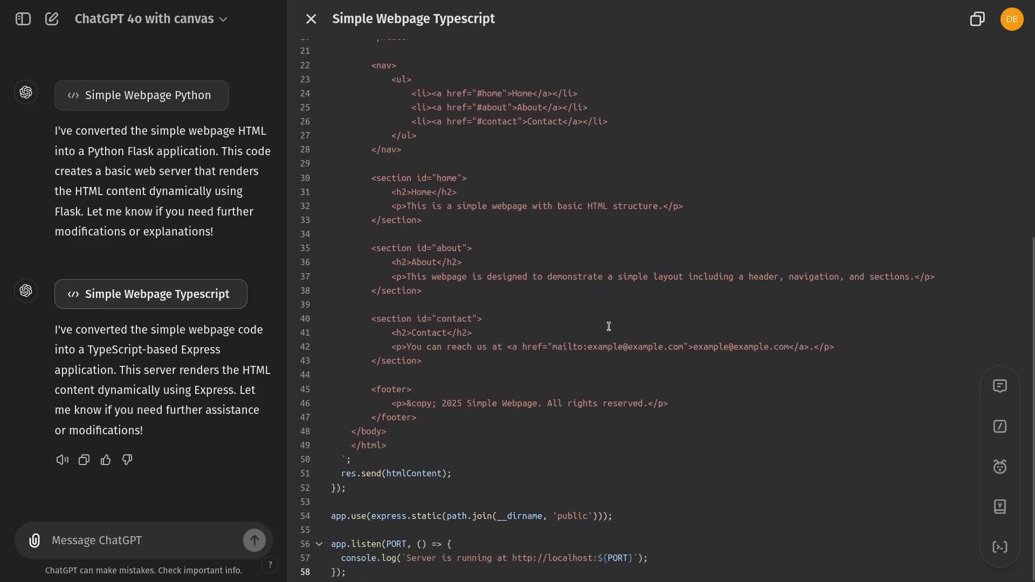
pyautogui.scroll(5, 608, 327)
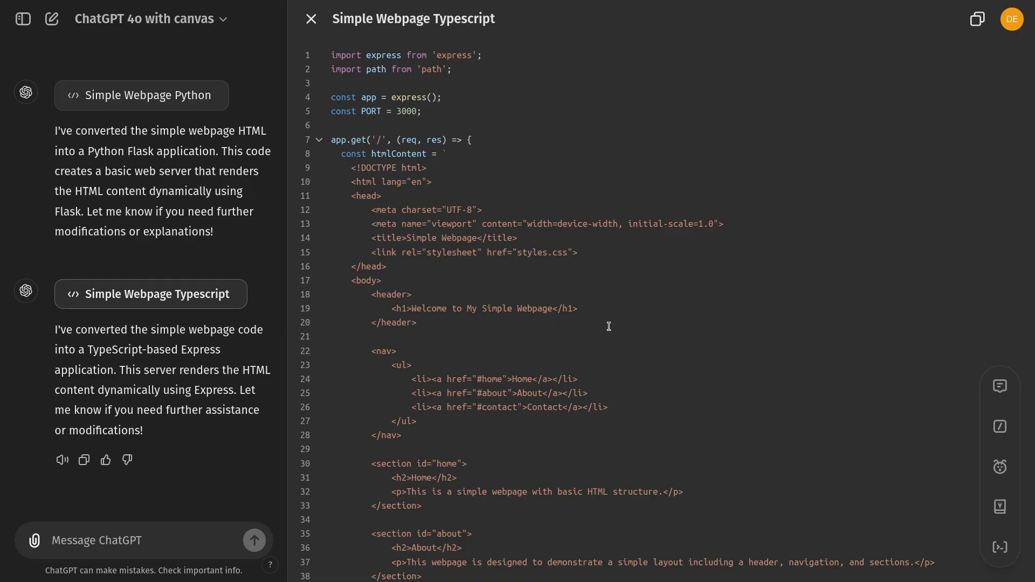
pyautogui.click(1003, 390)
pyautogui.click(1002, 389)
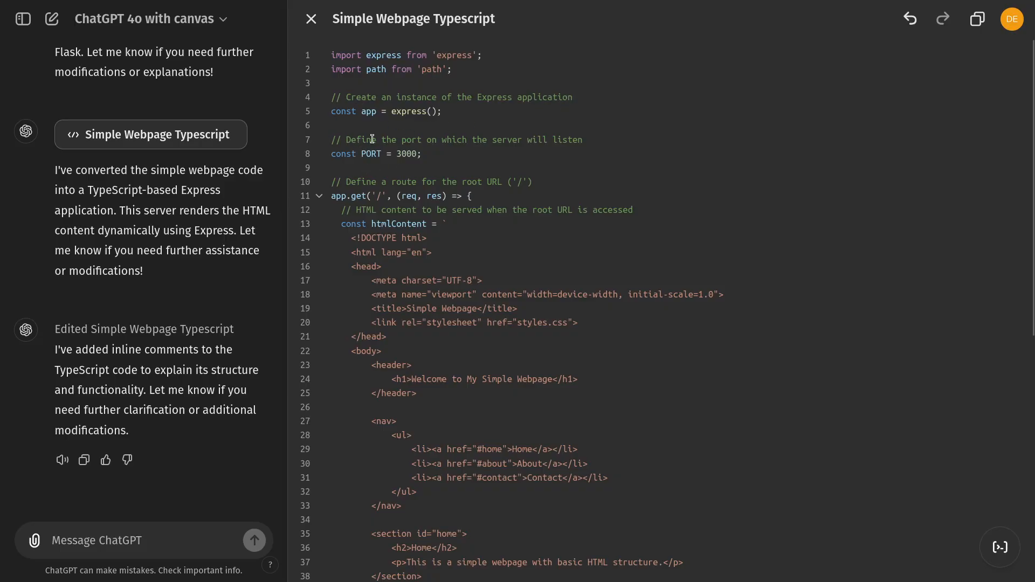
pyautogui.scroll(-8, 519, 215)
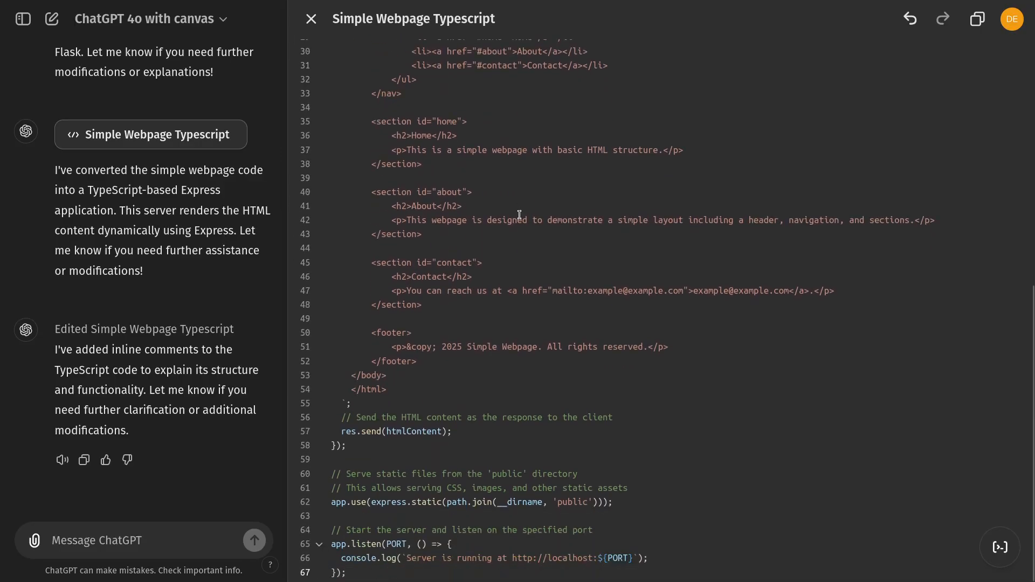
# Step: Have the bugs in the commented TypeScript webpage code fixed
pyautogui.scroll(8, 494, 394)
pyautogui.moveTo(1000, 547)
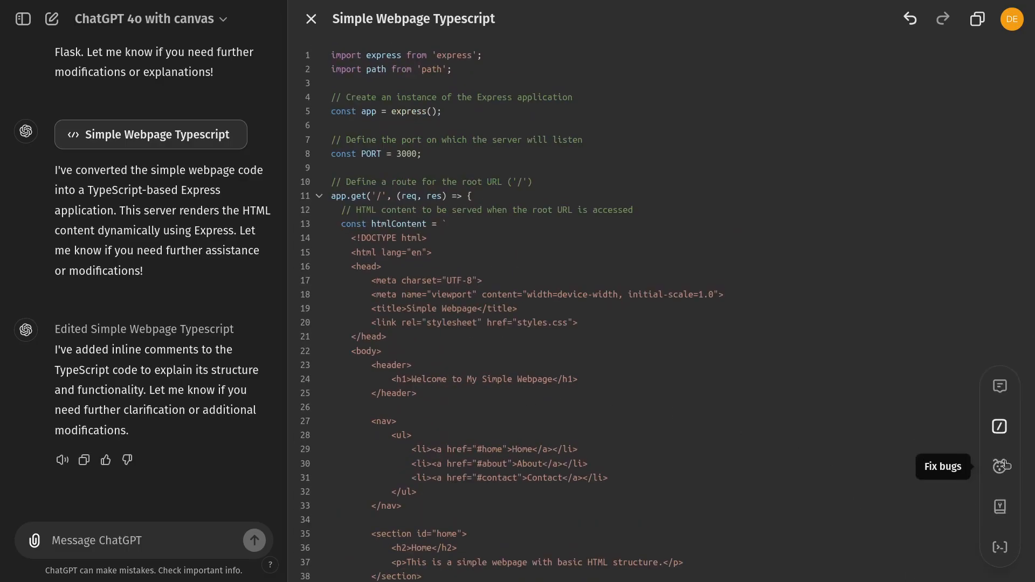
pyautogui.click(1001, 467)
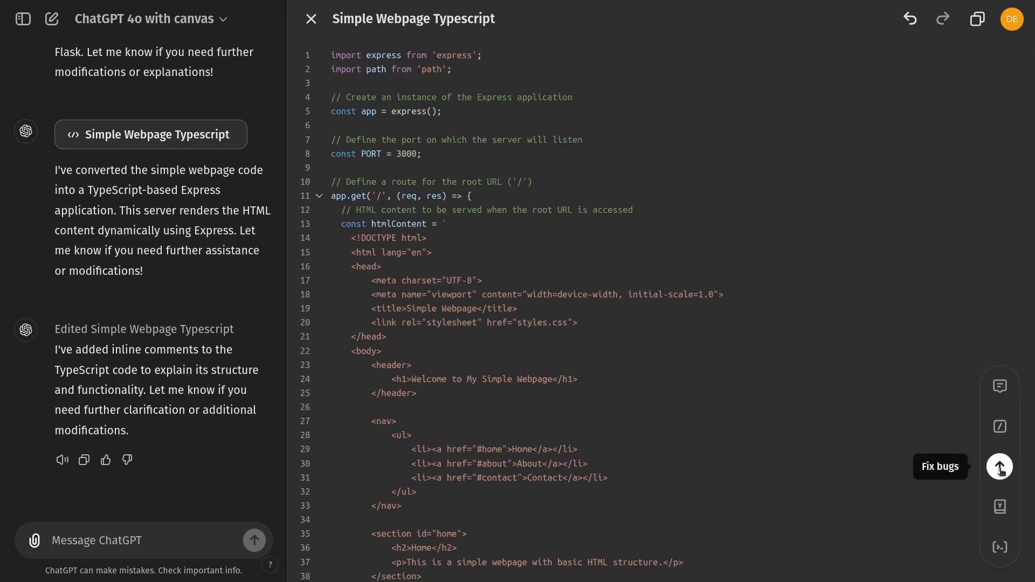
pyautogui.click(1001, 467)
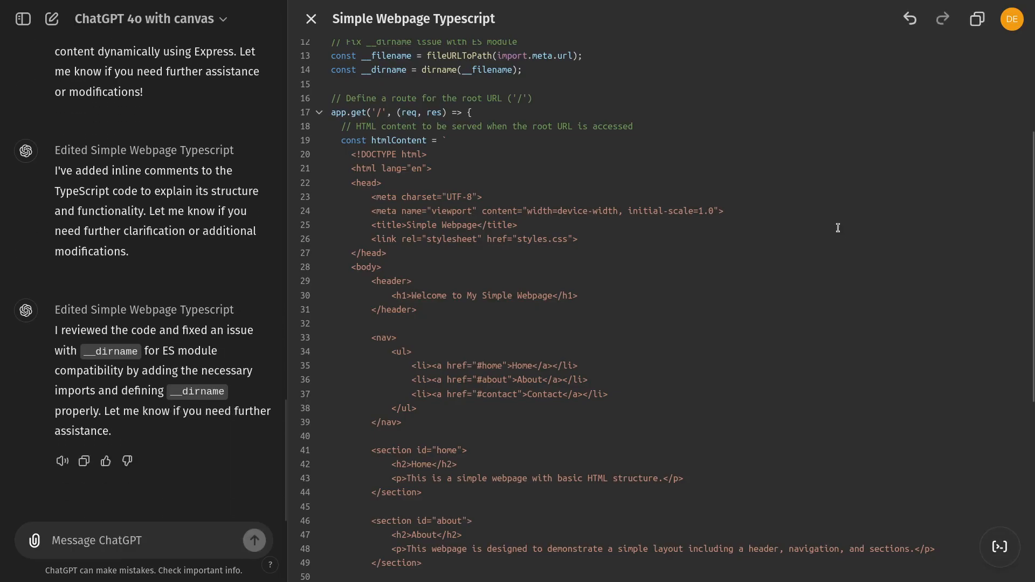
# Step: Examine the bug-fix explanation about __dirname and the matching __filename and __dirname lines in the TypeScript code
pyautogui.scroll(-6, 820, 261)
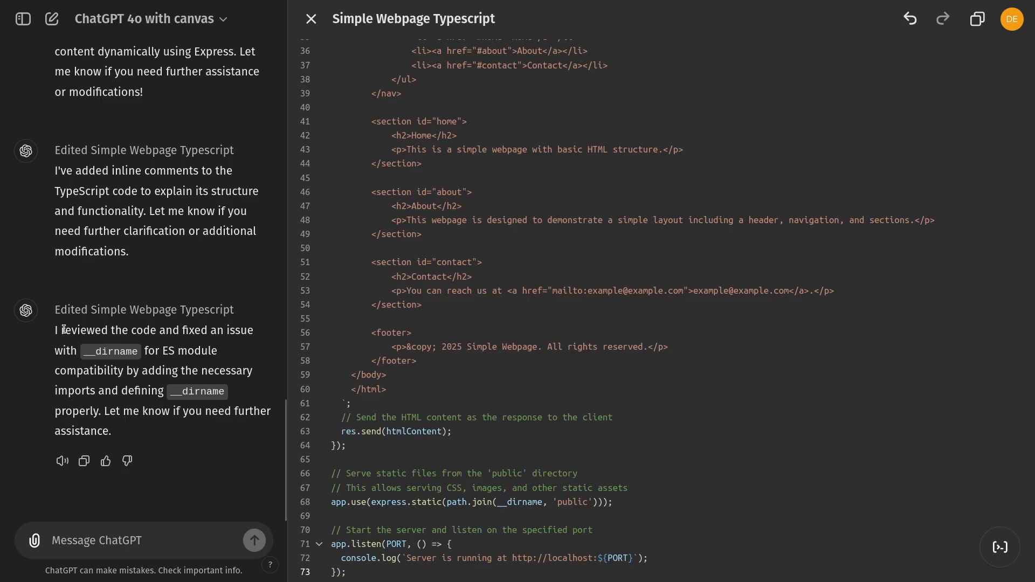
pyautogui.moveTo(57, 330); pyautogui.dragTo(150, 330)
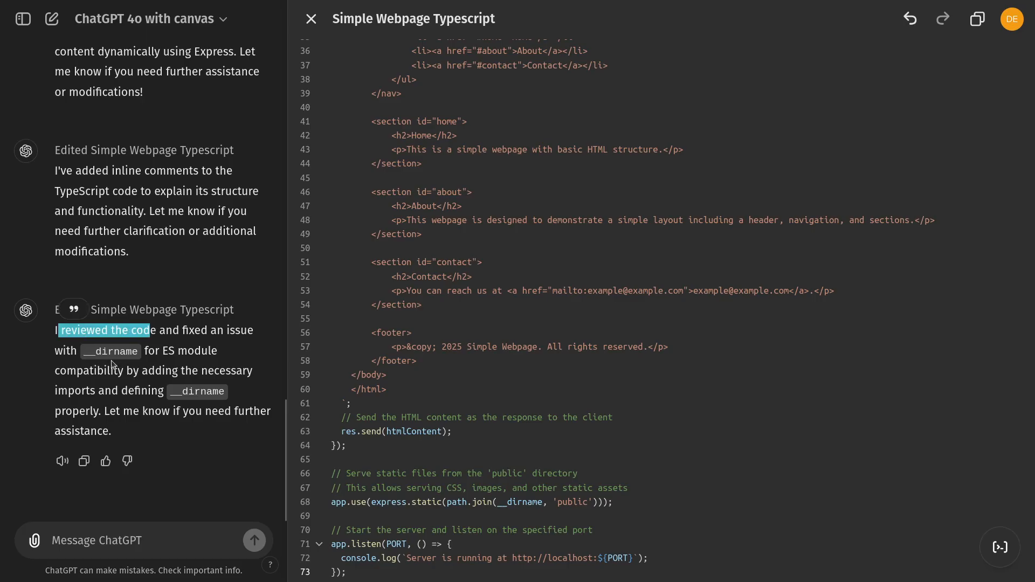
pyautogui.moveTo(85, 353); pyautogui.dragTo(141, 352)
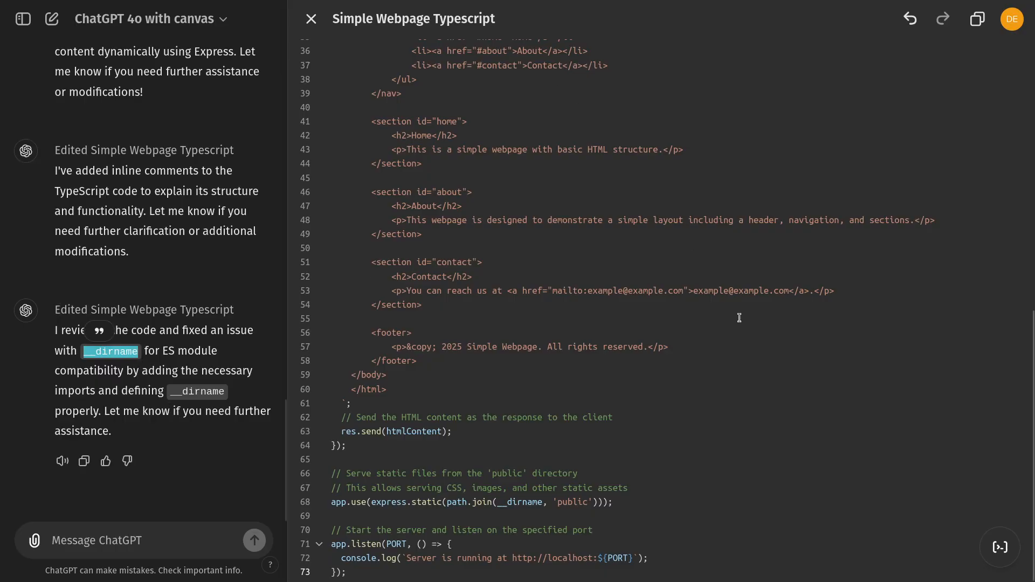
pyautogui.scroll(8, 739, 318)
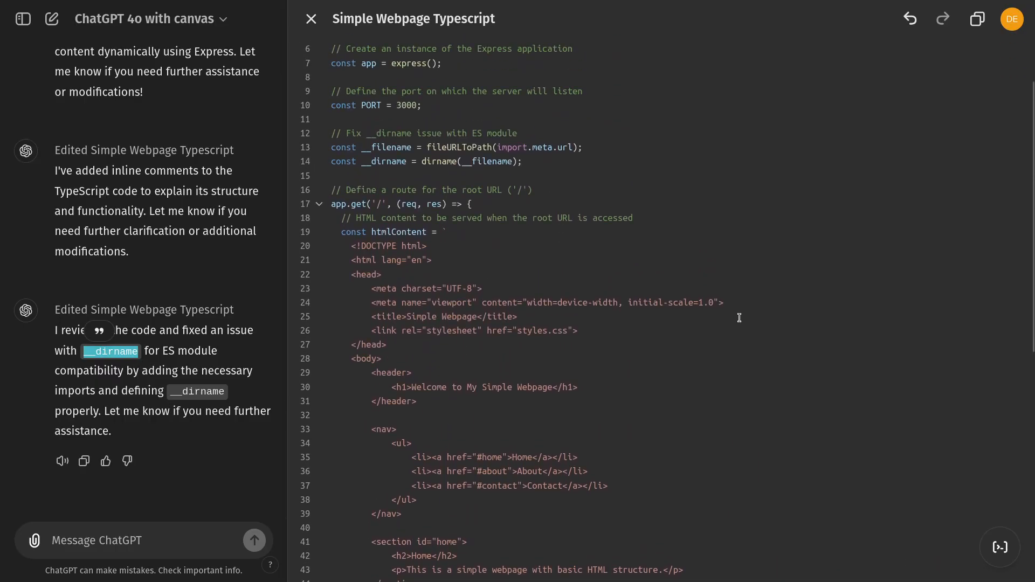
pyautogui.moveTo(366, 163); pyautogui.dragTo(548, 163)
pyautogui.click(548, 163)
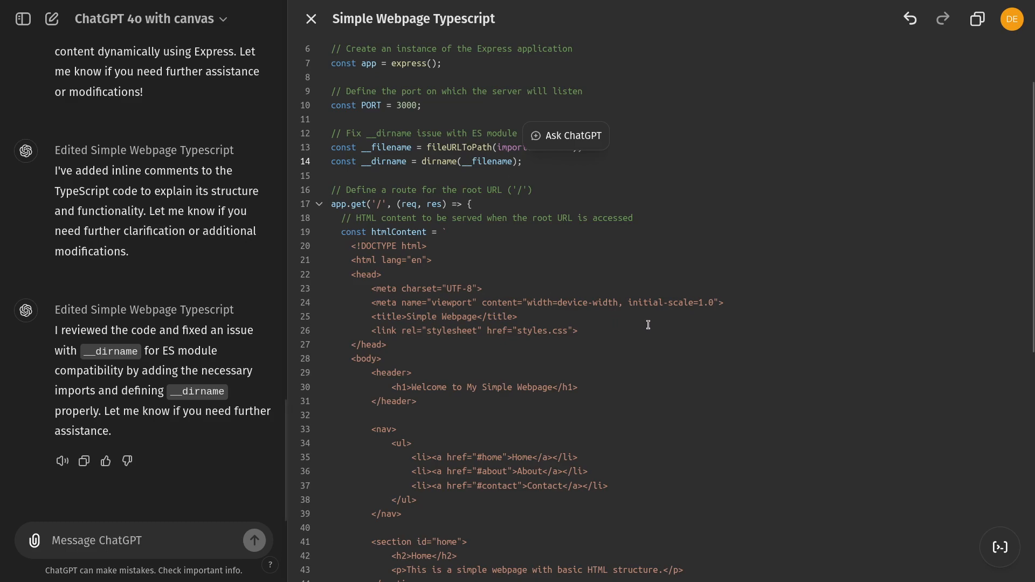
pyautogui.scroll(2, 647, 324)
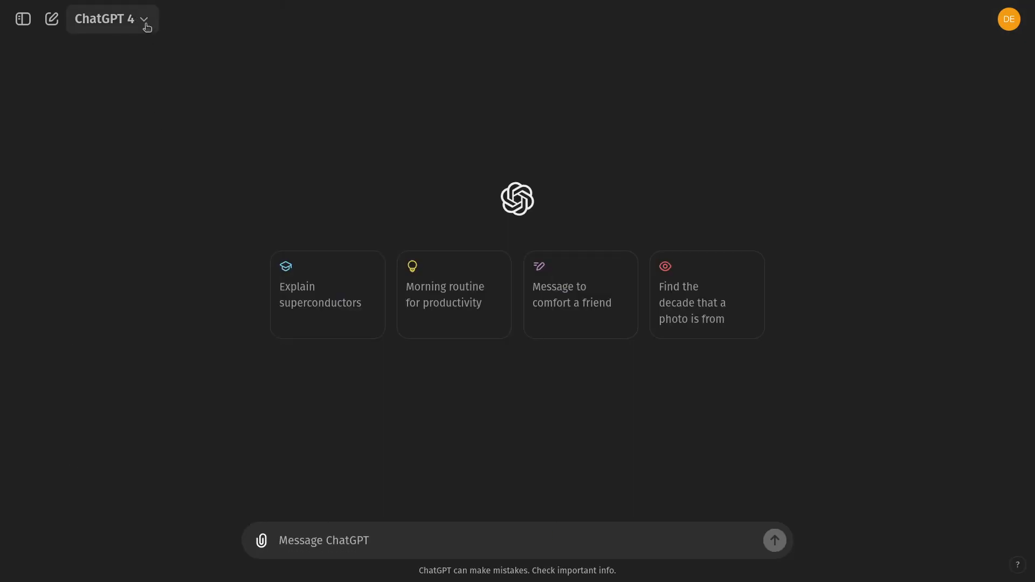
# Step: Using GPT-4o with canvas in a new chat, request "write a marketing email for a realestate agent. use all the principles of copywriting."
pyautogui.click(145, 25)
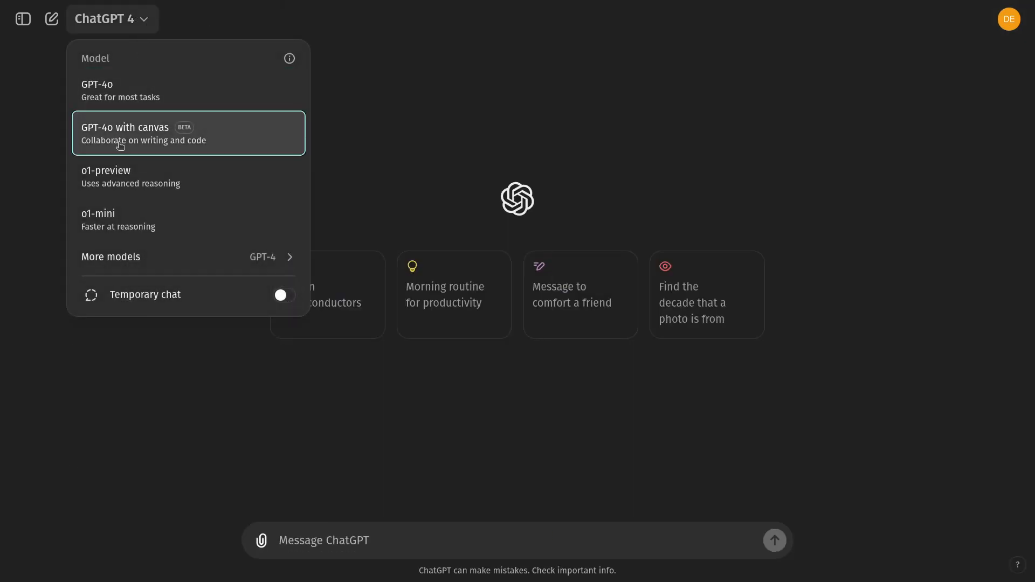
pyautogui.click(150, 146)
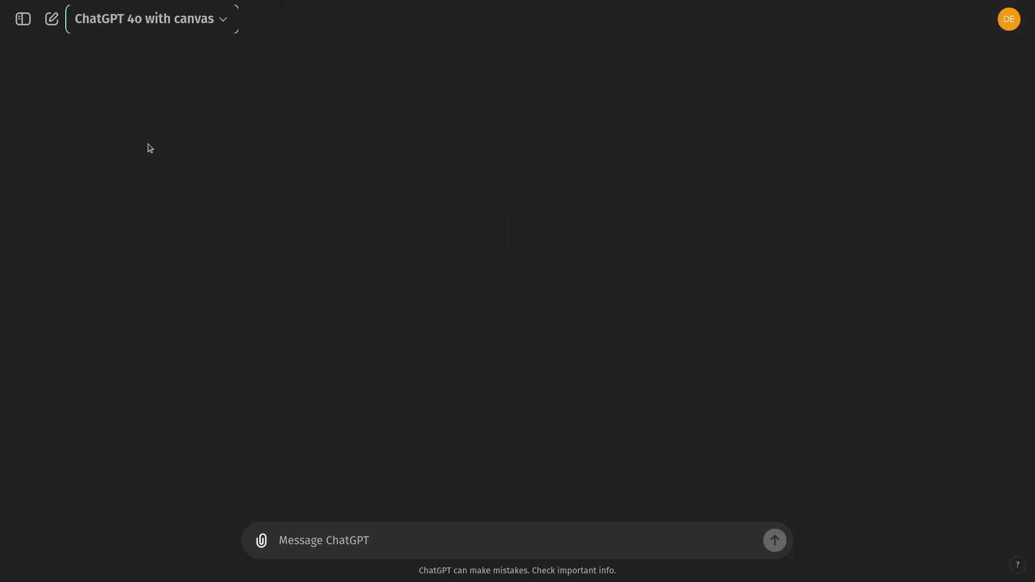
pyautogui.click(303, 542)
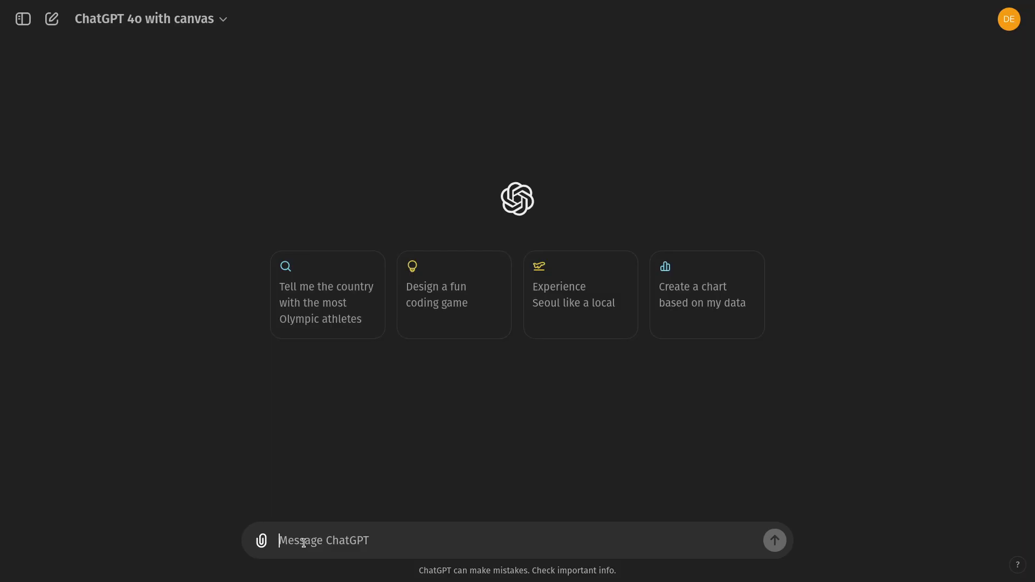
pyautogui.write('write a marketing ')
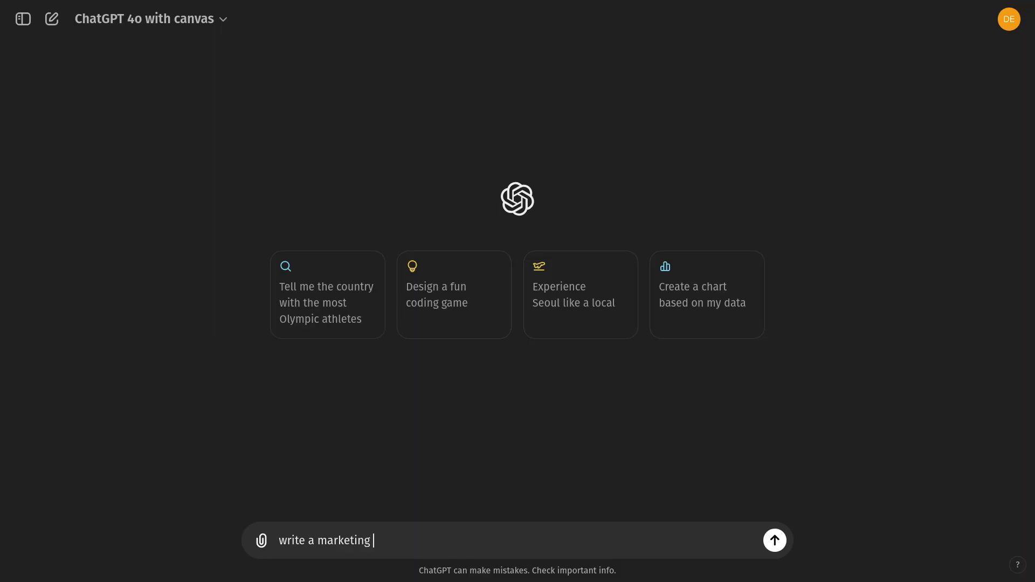
pyautogui.write('email for a realestate agent. use al')
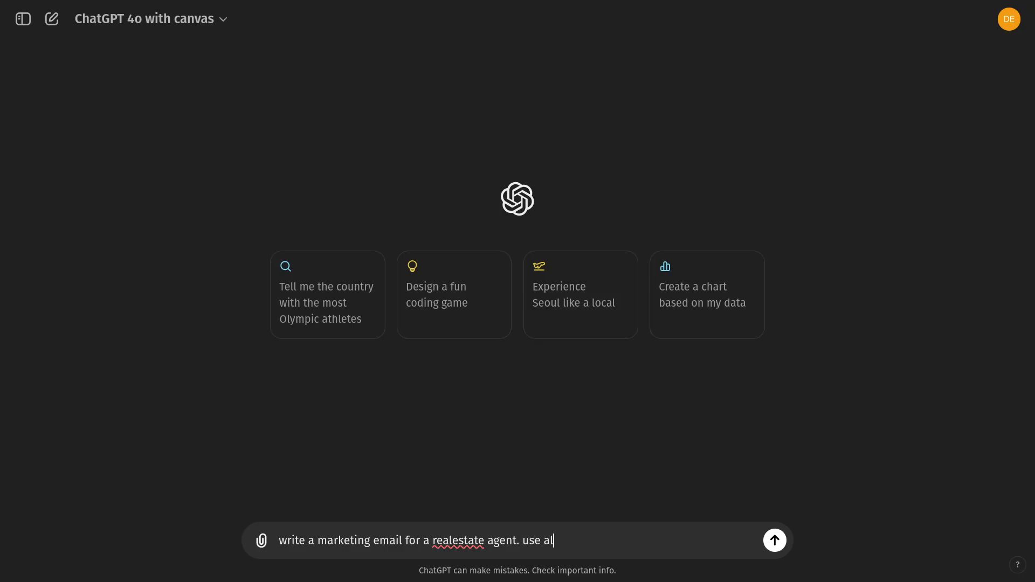
pyautogui.write('the principles of copywriting.')
pyautogui.press('Return')
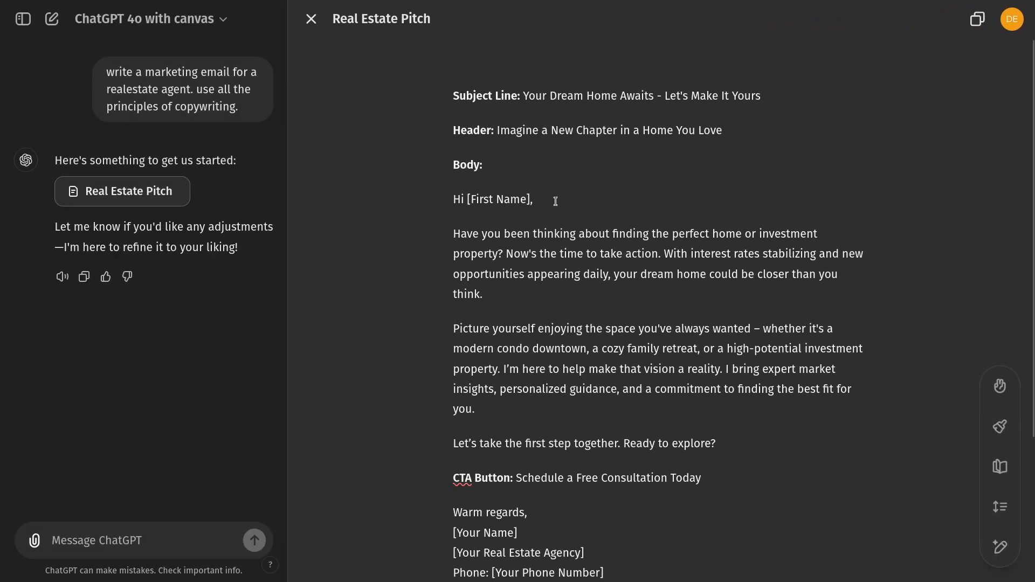
# Step: Read through the generated real estate email from the subject line to the signature
pyautogui.scroll(-3, 464, 162)
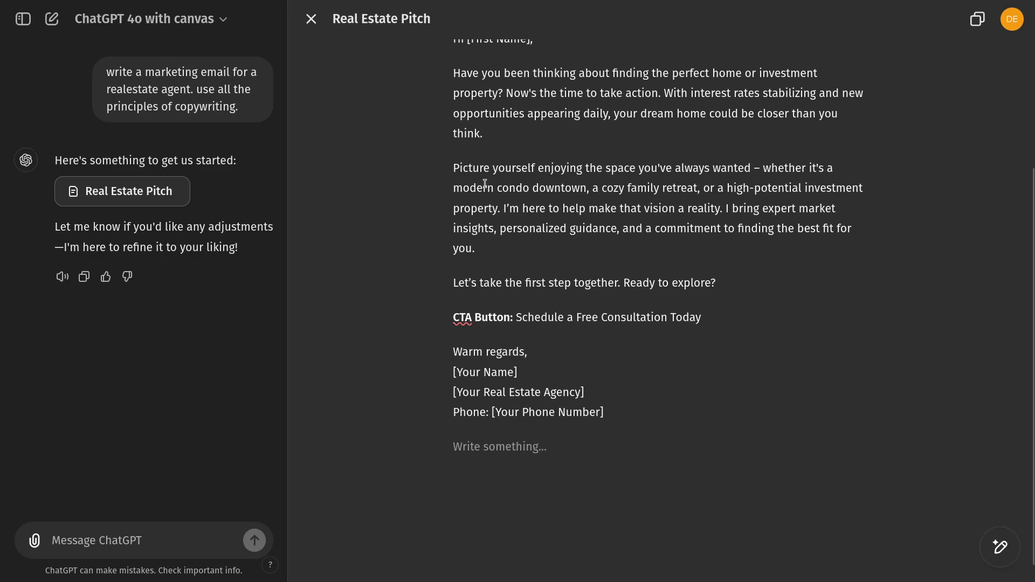
pyautogui.scroll(2, 487, 105)
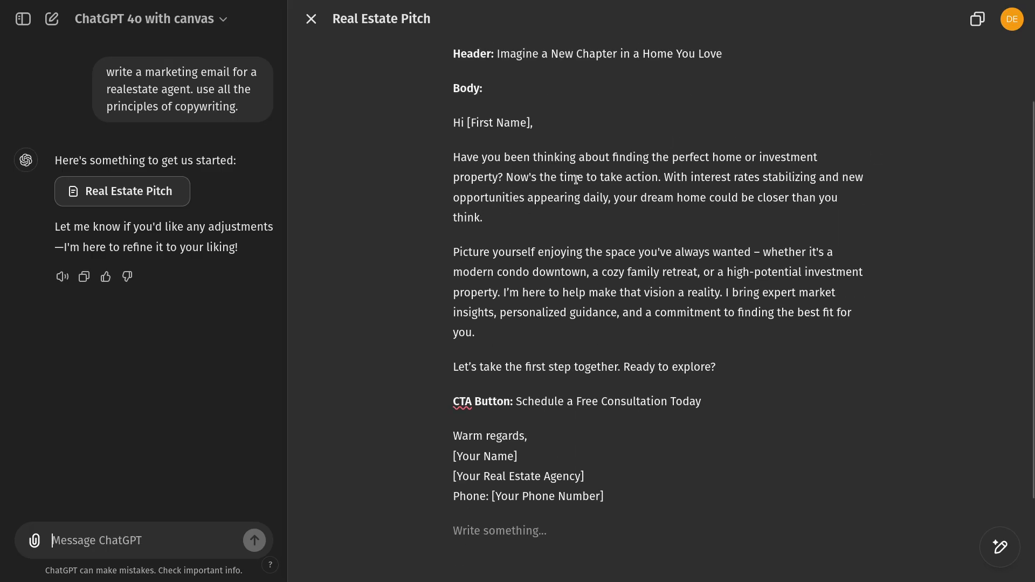
pyautogui.scroll(-2, 587, 220)
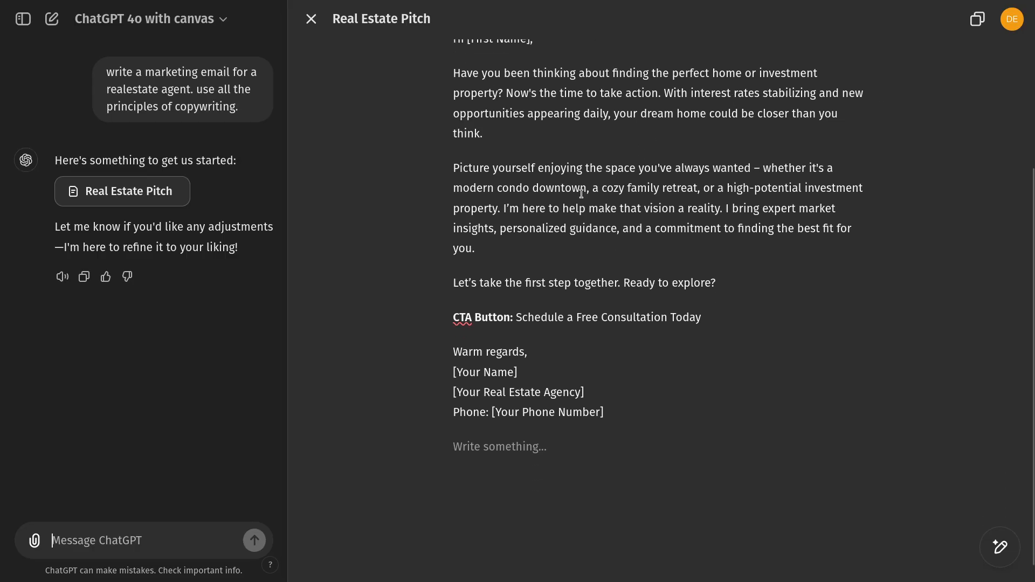
pyautogui.scroll(3, 573, 179)
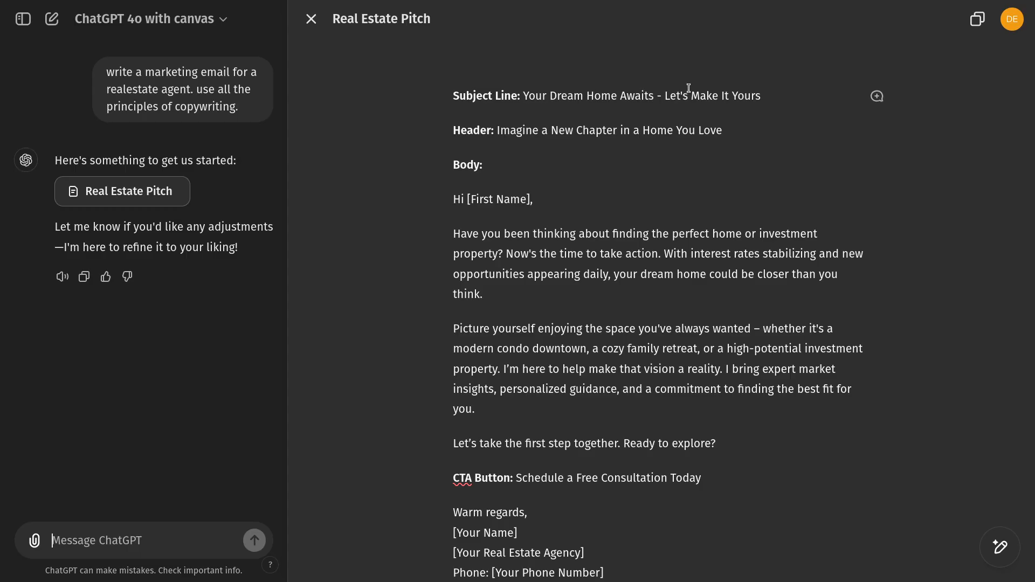
pyautogui.scroll(-3, 478, 219)
pyautogui.scroll(3, 479, 219)
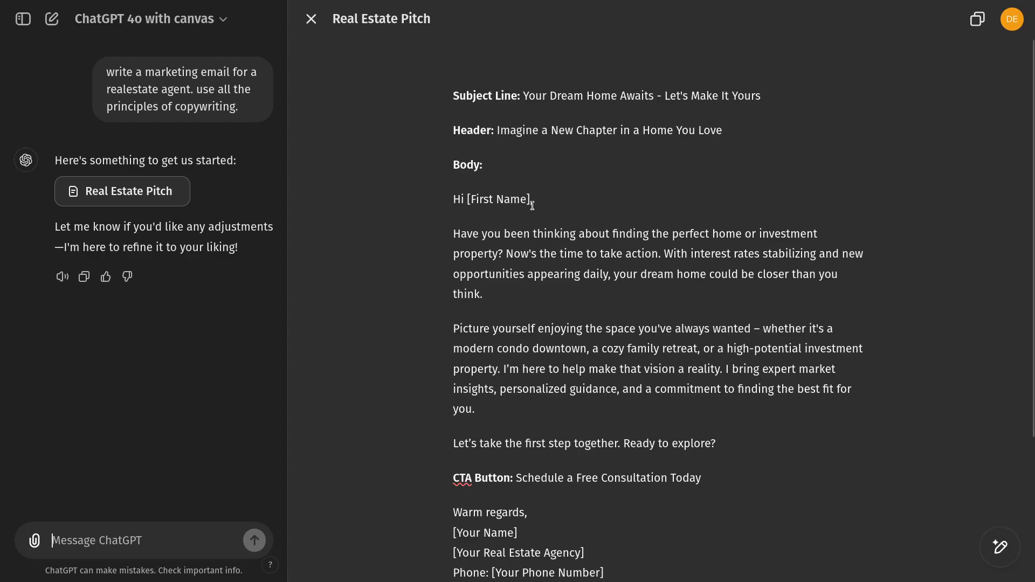
# Step: Replace the [First Name] placeholder in the email's greeting with the recipient's first name
pyautogui.press('BackSpace')
pyautogui.press('BackSpace')
pyautogui.click(527, 199)
pyautogui.press('Delete')
pyautogui.press('Delete')
pyautogui.press('BackSpace')
pyautogui.press('BackSpace')
pyautogui.press('BackSpace')
pyautogui.press('BackSpace')
pyautogui.press('BackSpace')
pyautogui.press('BackSpace')
pyautogui.press('BackSpace')
pyautogui.press('BackSpace')
pyautogui.press('BackSpace')
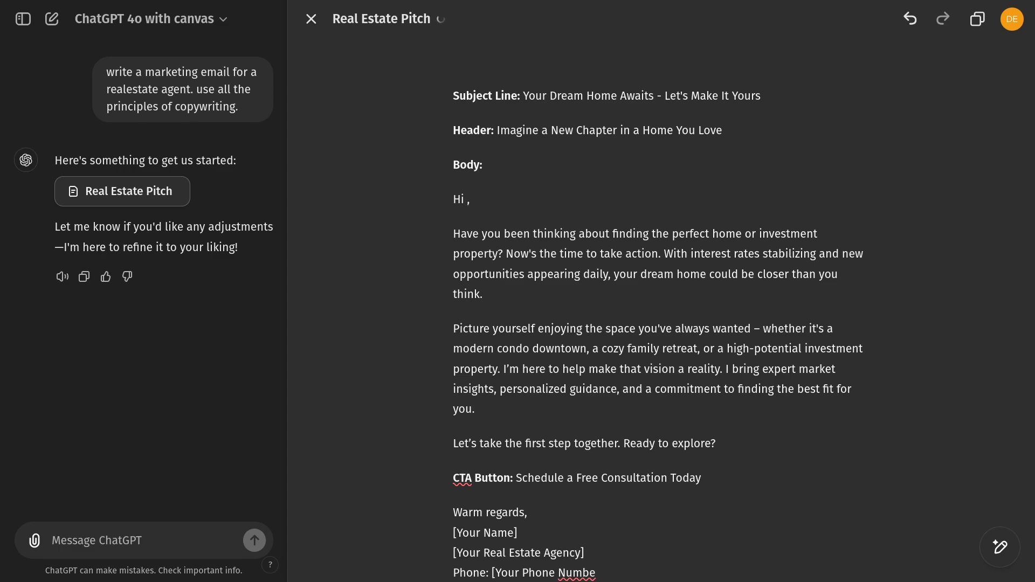
pyautogui.write('Alex')
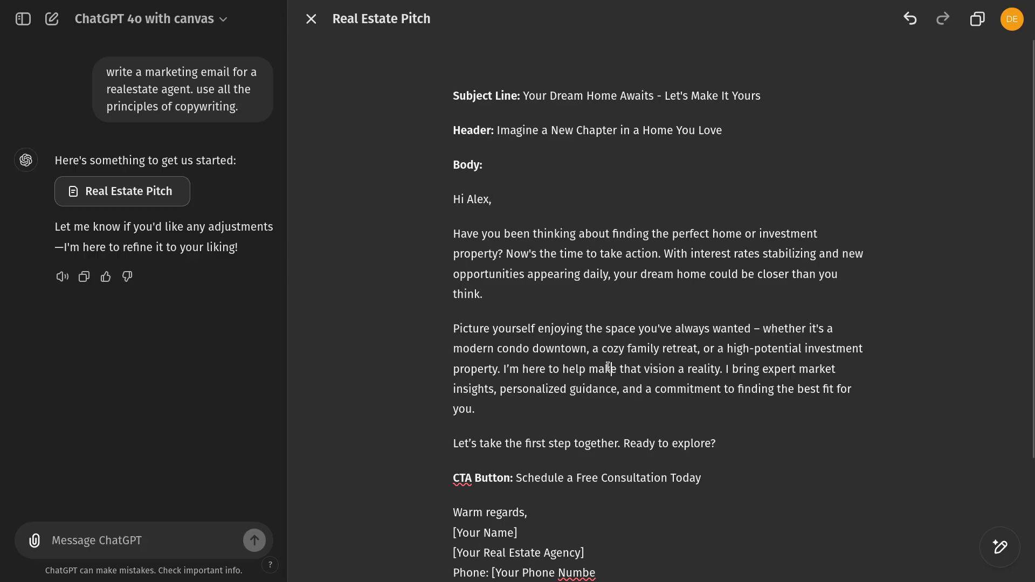
# Step: Replace the [Your Name] placeholder in the email's signature with the sender's first name
pyautogui.scroll(-2, 608, 368)
pyautogui.moveTo(526, 458); pyautogui.dragTo(452, 446)
pyautogui.press('BackSpace')
pyautogui.write('John')
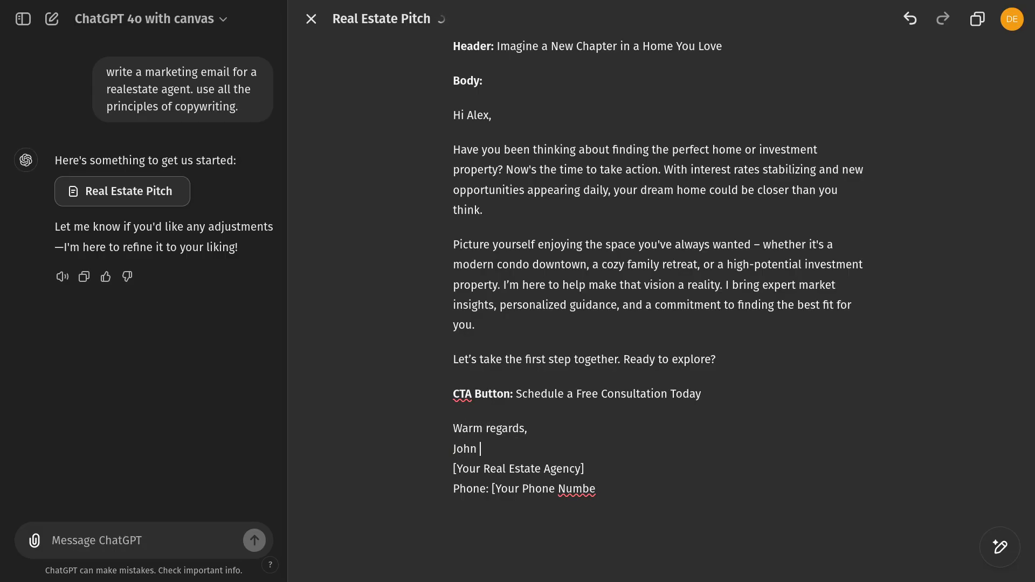
# Step: Delete the real estate agency and phone number lines from the signature
pyautogui.moveTo(497, 468); pyautogui.dragTo(459, 489)
pyautogui.click(587, 479)
pyautogui.click(608, 491)
pyautogui.moveTo(598, 488); pyautogui.dragTo(430, 478)
pyautogui.press('BackSpace')
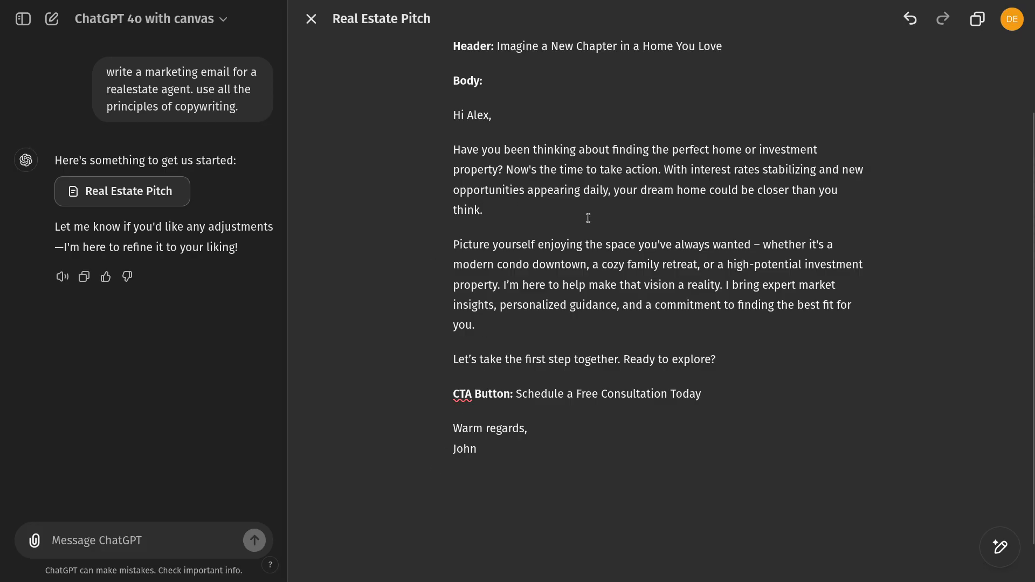
# Step: Ask ChatGPT to "add a free consultation" to the email and check the wording of the call-to-action line
pyautogui.click(96, 534)
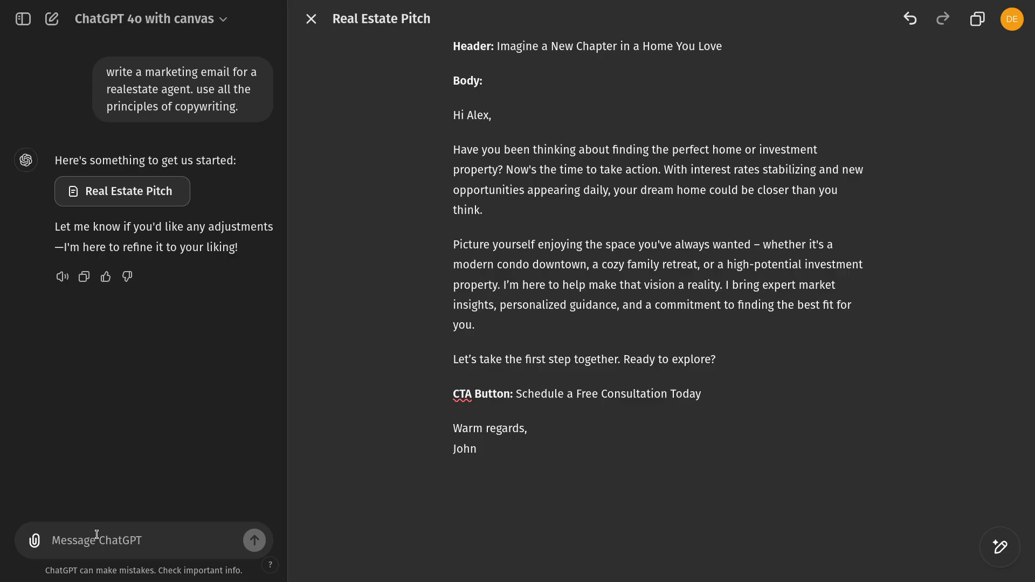
pyautogui.click(96, 534)
pyautogui.write('add a fre')
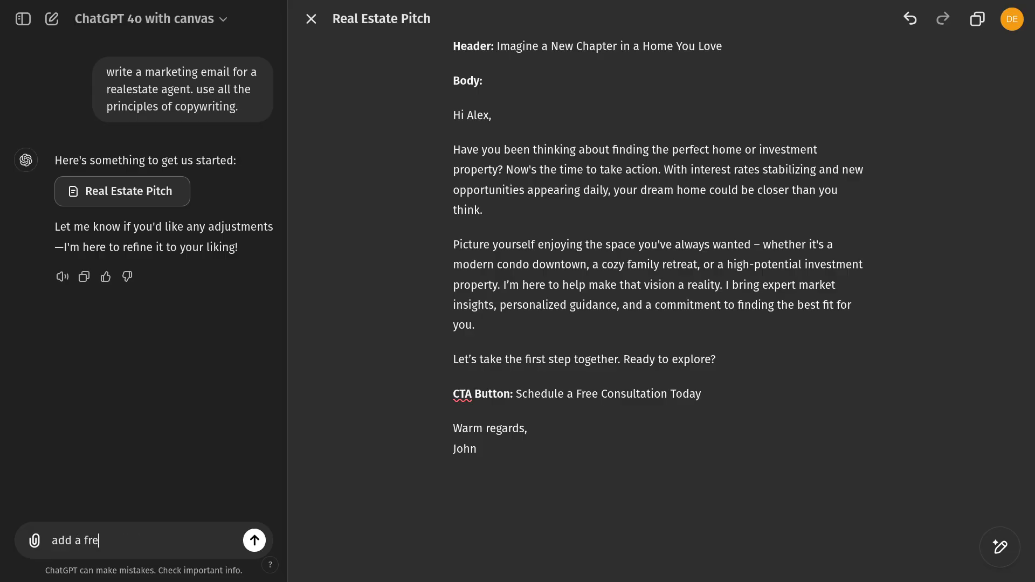
pyautogui.write('e consultation')
pyautogui.press('Return')
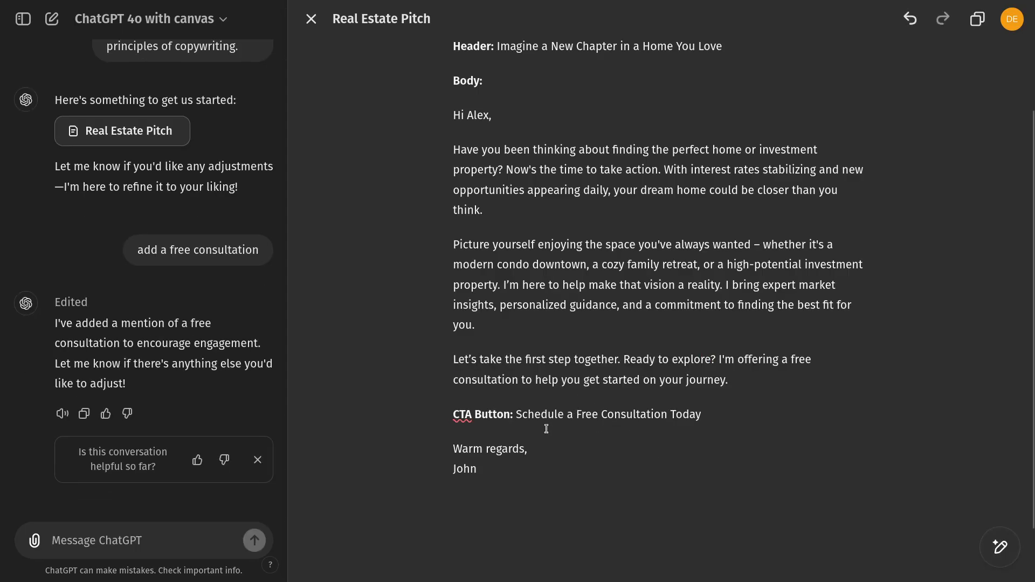
pyautogui.moveTo(545, 415); pyautogui.dragTo(705, 417)
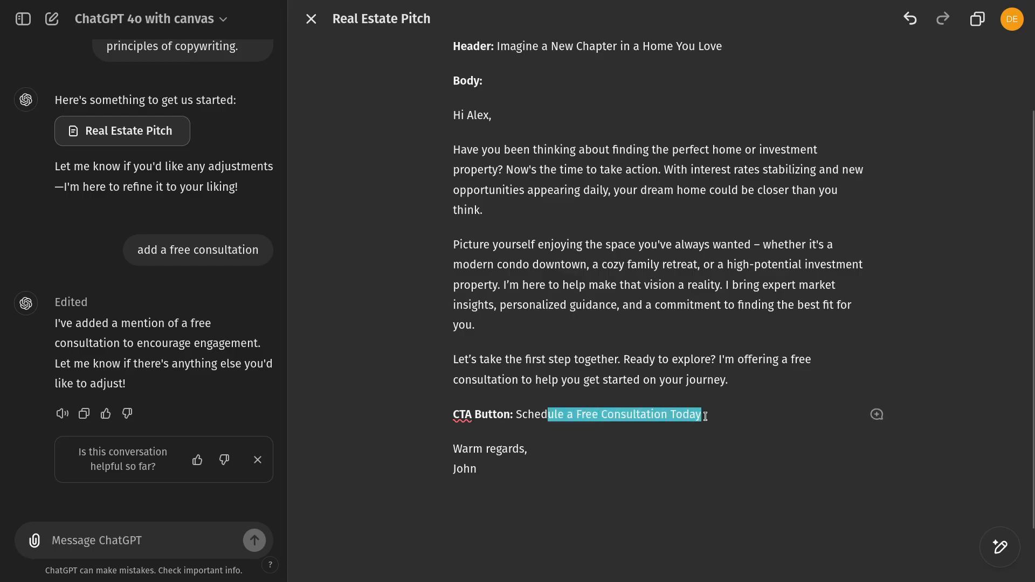
pyautogui.click(656, 394)
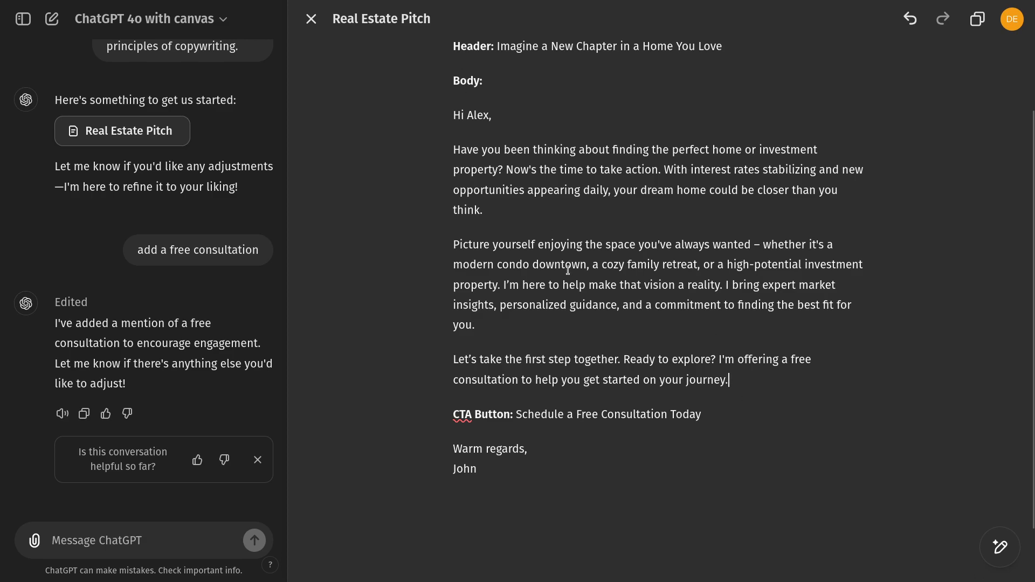
# Step: Remove the Body, Header and Subject Line labels from the email and copy the whole text
pyautogui.scroll(2, 539, 226)
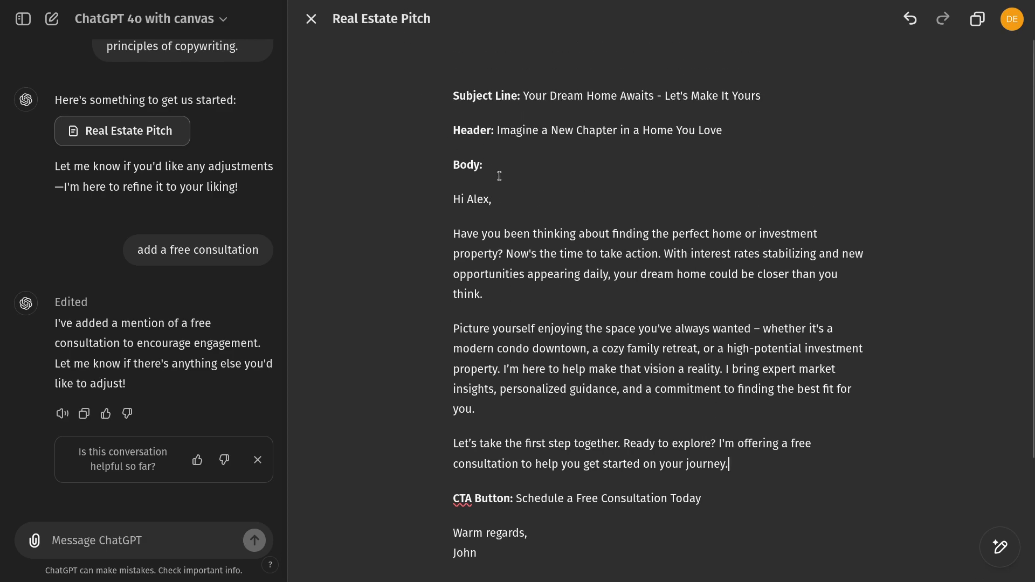
pyautogui.moveTo(499, 176); pyautogui.dragTo(429, 164)
pyautogui.press('BackSpace')
pyautogui.click(494, 133)
pyautogui.press('BackSpace')
pyautogui.press('BackSpace')
pyautogui.press('BackSpace')
pyautogui.press('BackSpace')
pyautogui.press('BackSpace')
pyautogui.press('BackSpace')
pyautogui.press('BackSpace')
pyautogui.press('BackSpace')
pyautogui.press('BackSpace')
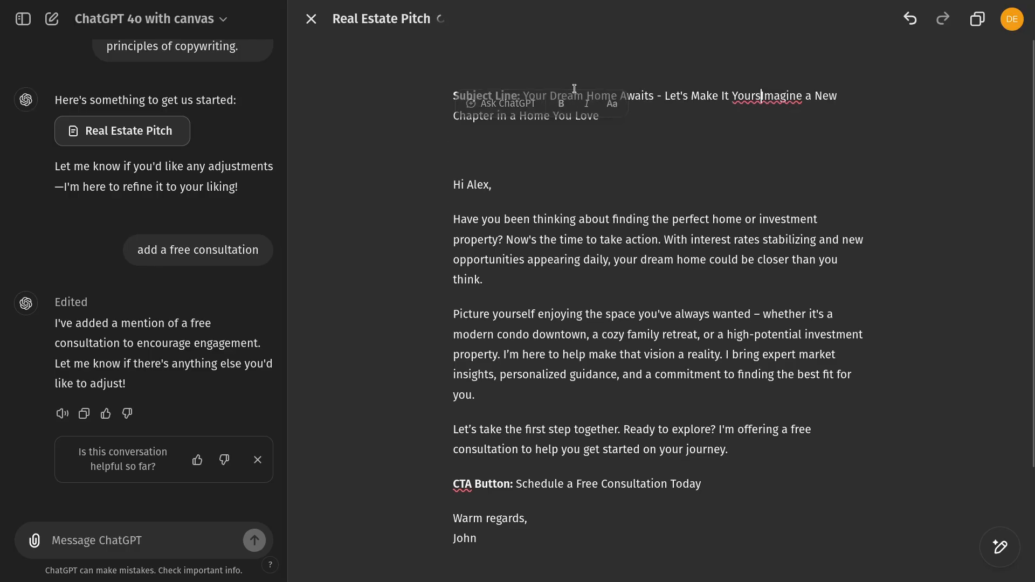
pyautogui.moveTo(524, 95); pyautogui.dragTo(463, 78)
pyautogui.press('BackSpace')
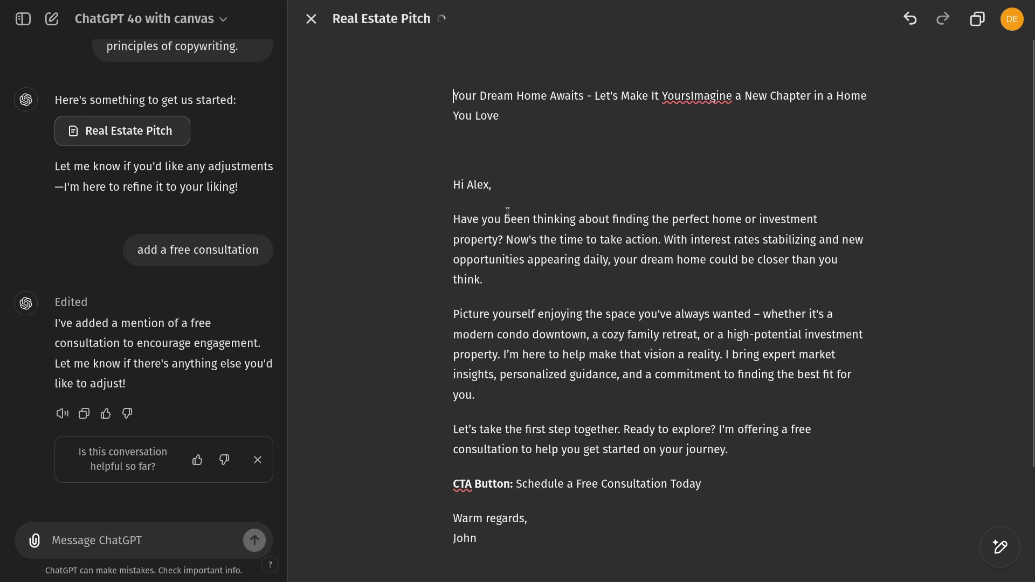
pyautogui.click(977, 19)
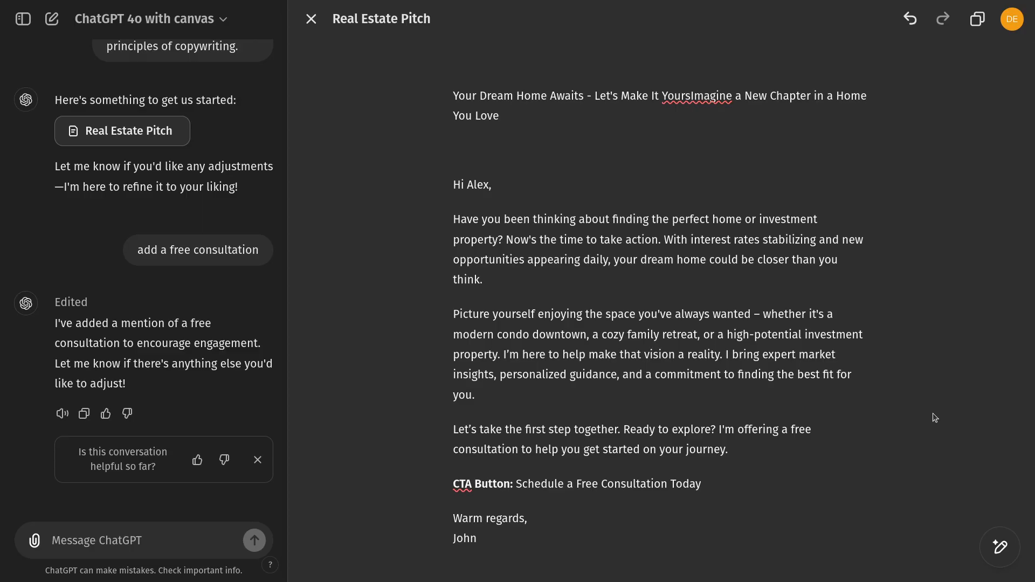
# Step: Have as many words as possible in the email replaced with emojis
pyautogui.scroll(-3, 932, 418)
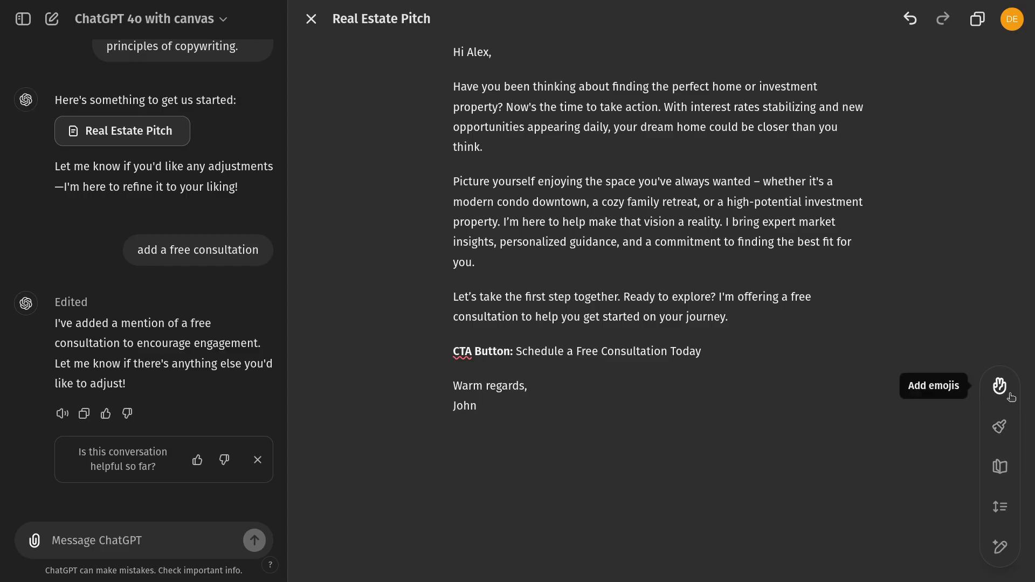
pyautogui.click(1004, 384)
pyautogui.click(1000, 387)
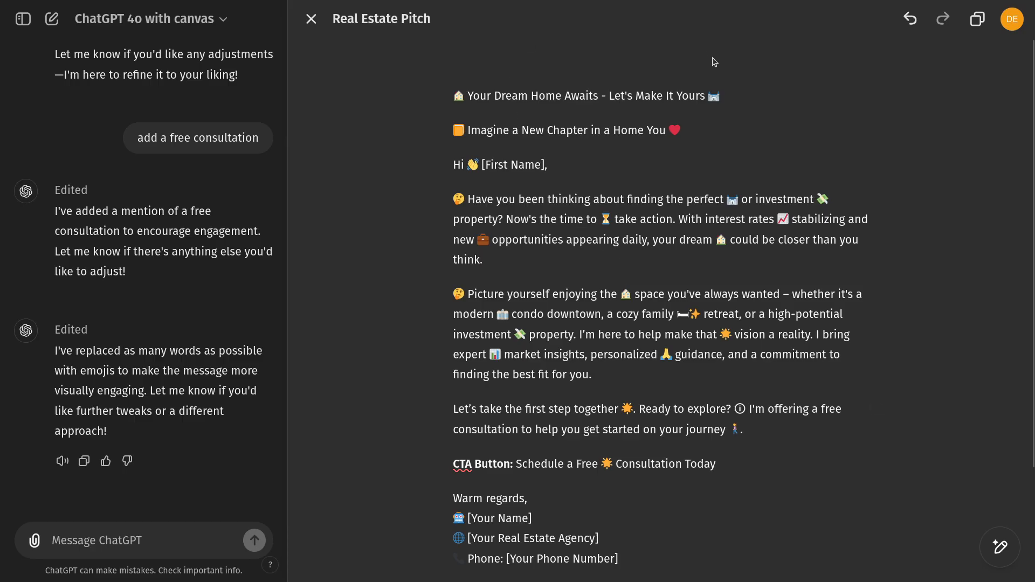
# Step: Replace the [First Name] placeholder in the email's greeting with the recipient's first name
pyautogui.scroll(-2, 580, 159)
pyautogui.scroll(2, 574, 171)
pyautogui.moveTo(481, 164); pyautogui.dragTo(545, 169)
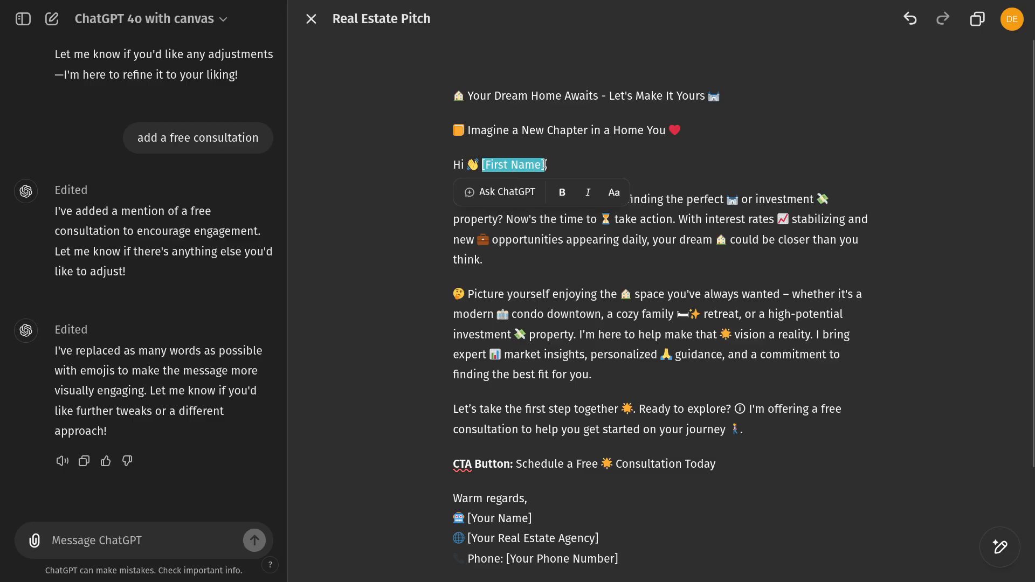
pyautogui.click(561, 155)
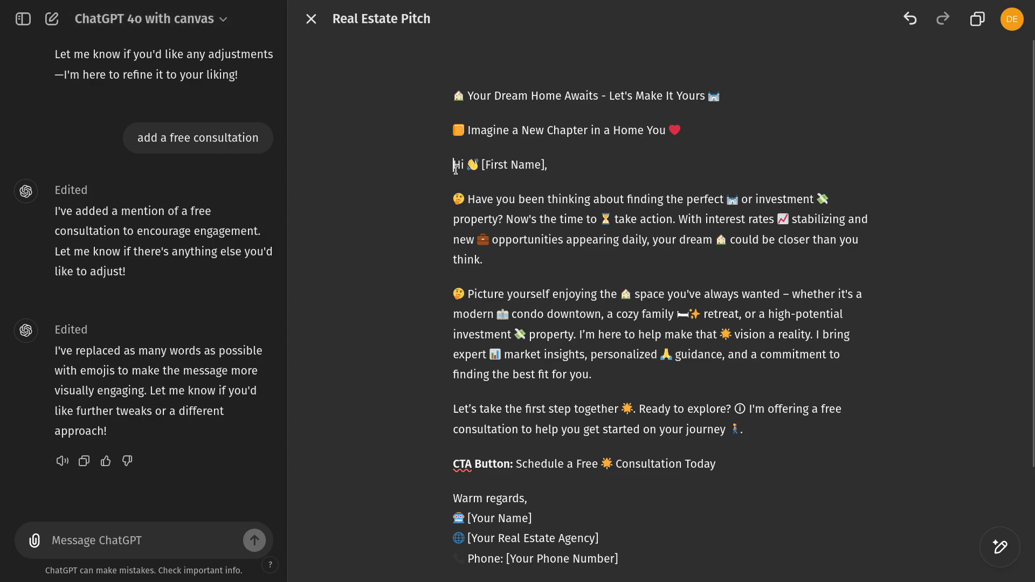
pyautogui.moveTo(545, 165); pyautogui.dragTo(478, 165)
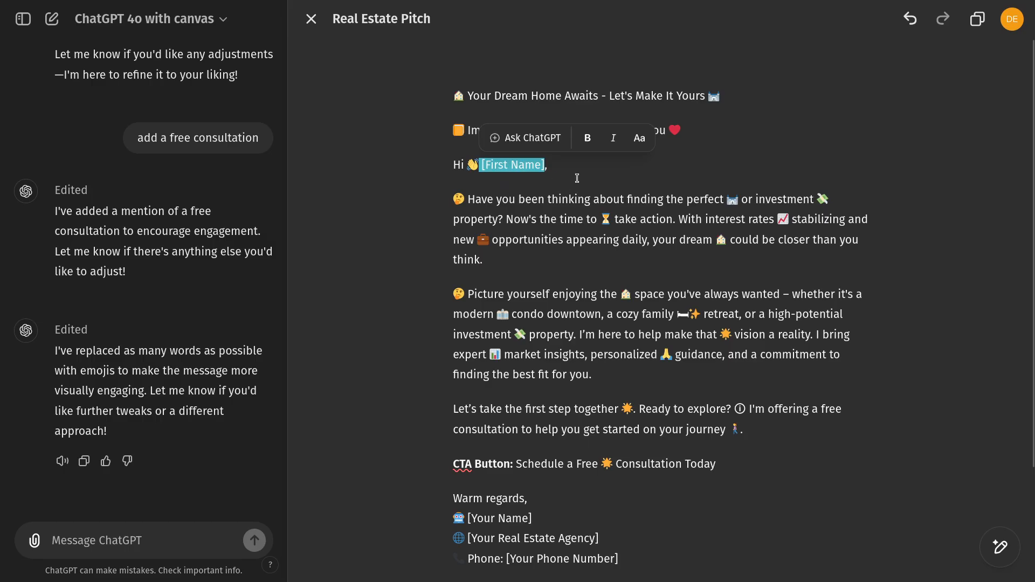
pyautogui.press('BackSpace')
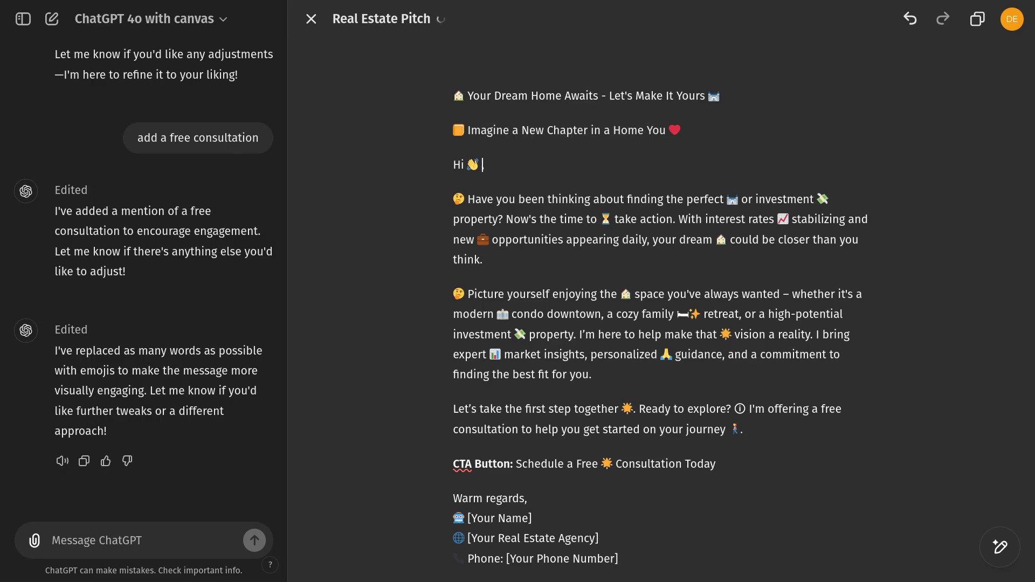
pyautogui.write('Alex')
pyautogui.press('Delete')
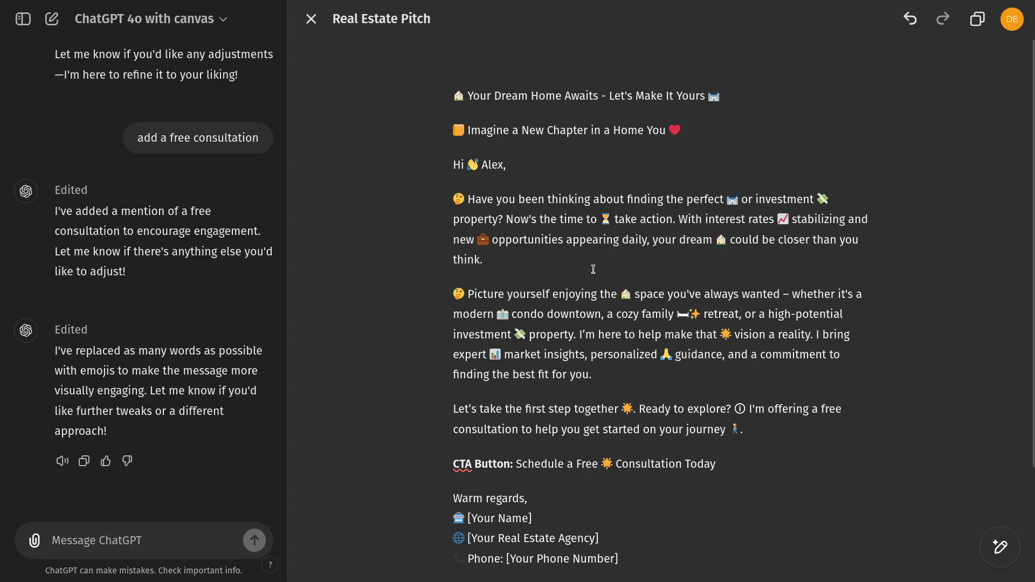
# Step: Have the email rewritten at the High School reading level
pyautogui.scroll(-3, 593, 269)
pyautogui.scroll(3, 620, 162)
pyautogui.scroll(-3, 682, 340)
pyautogui.scroll(2, 682, 340)
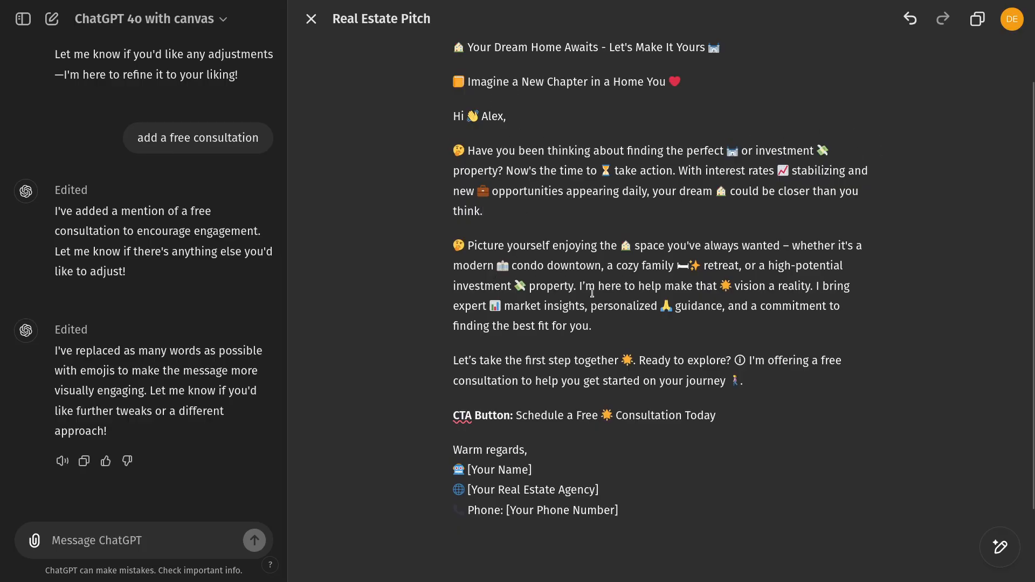
pyautogui.scroll(-2, 806, 306)
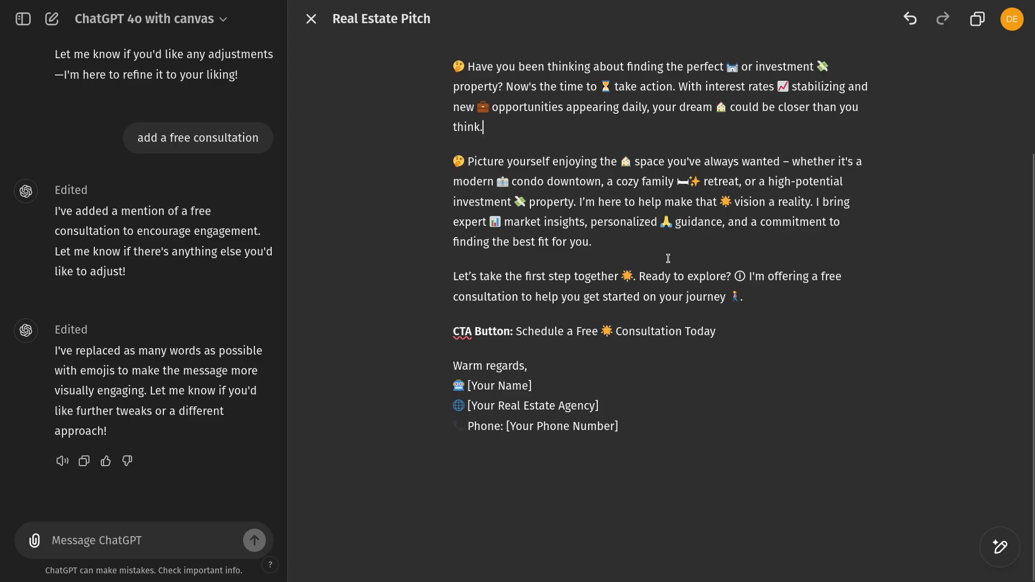
pyautogui.moveTo(1011, 554)
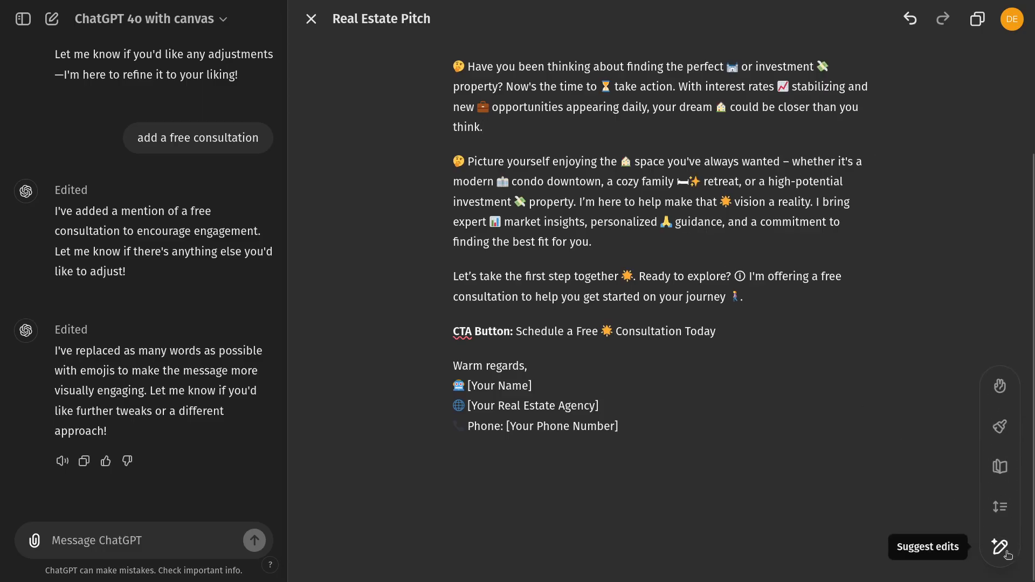
pyautogui.click(999, 466)
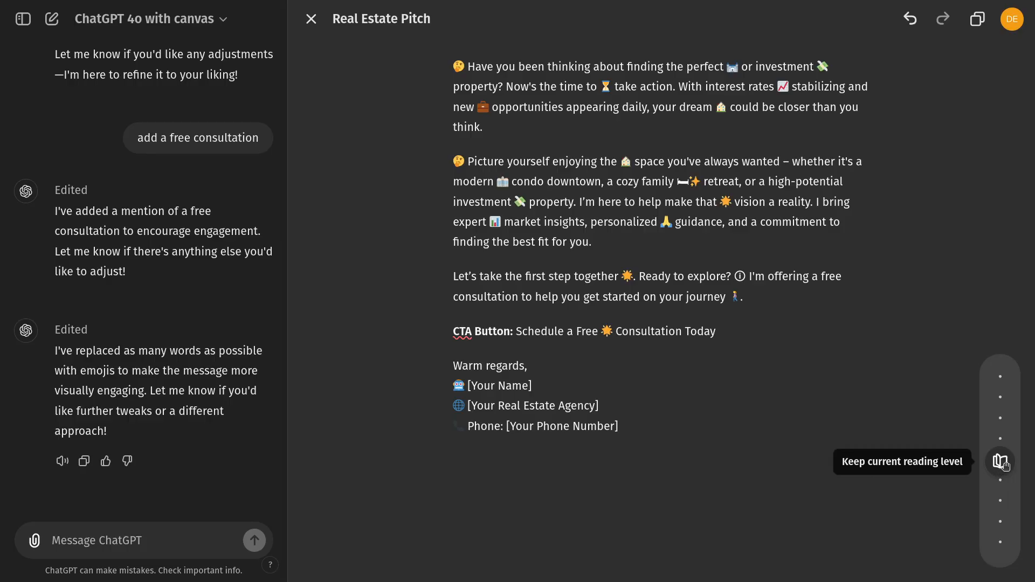
pyautogui.moveTo(1000, 467); pyautogui.dragTo(997, 435)
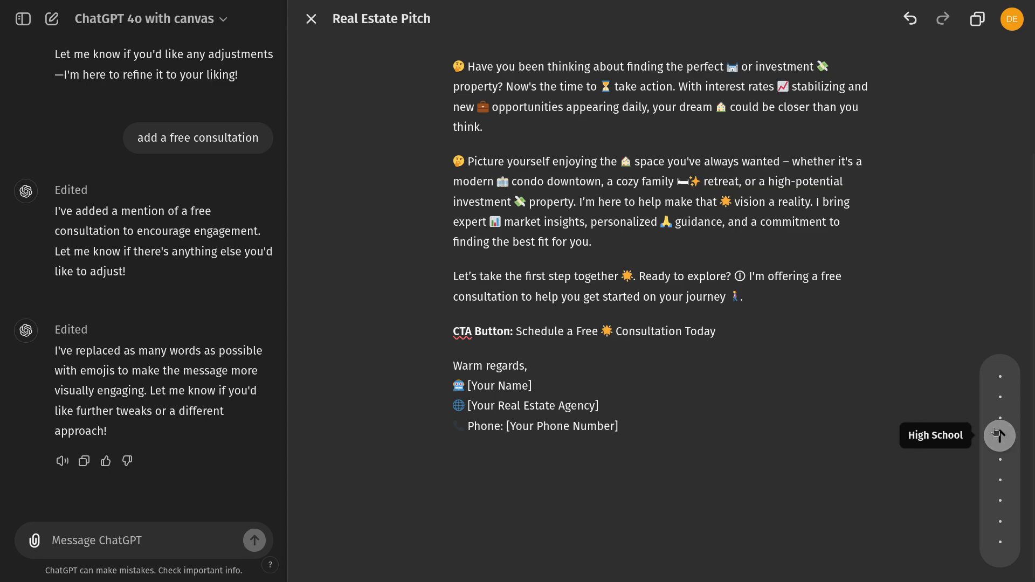
pyautogui.click(999, 435)
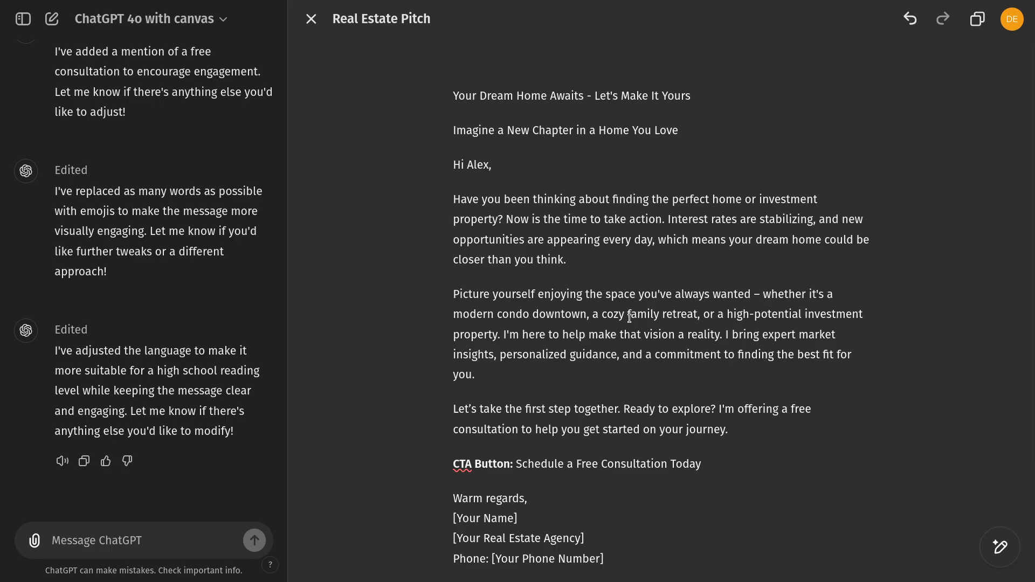
# Step: Have final polish added to the email and look over the reformatted text
pyautogui.click(621, 240)
pyautogui.scroll(-2, 687, 367)
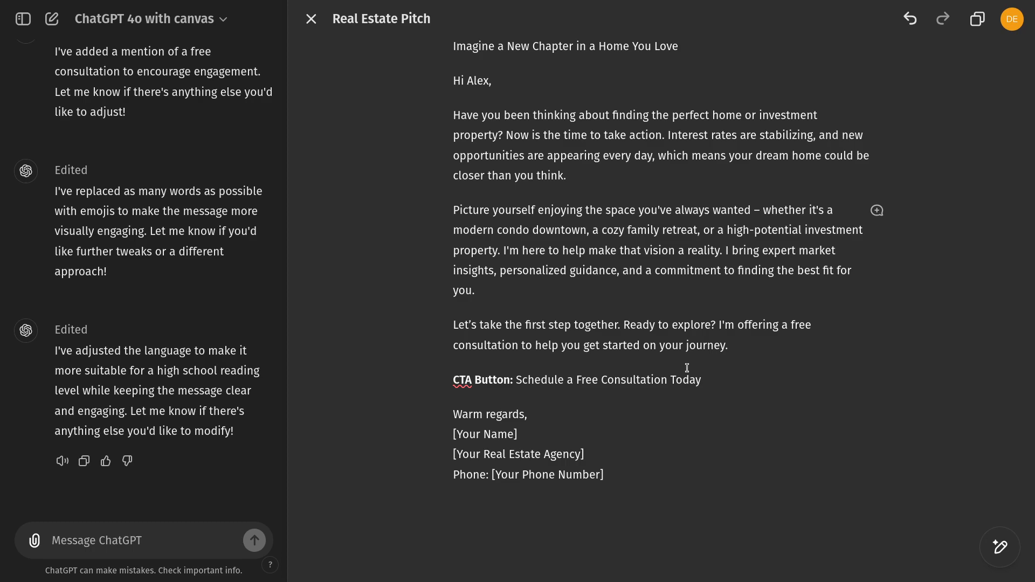
pyautogui.moveTo(1001, 546)
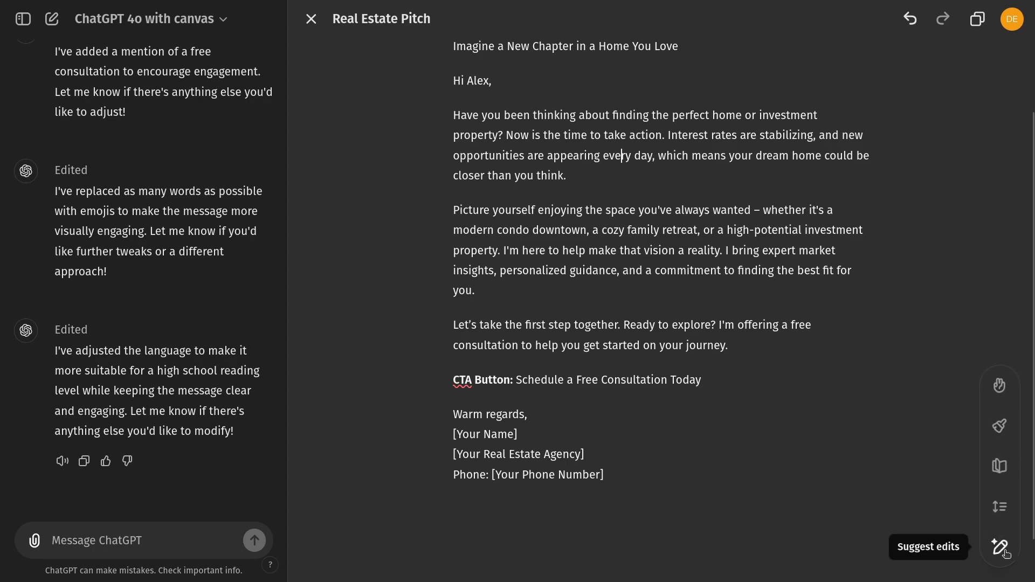
pyautogui.click(999, 429)
pyautogui.click(999, 428)
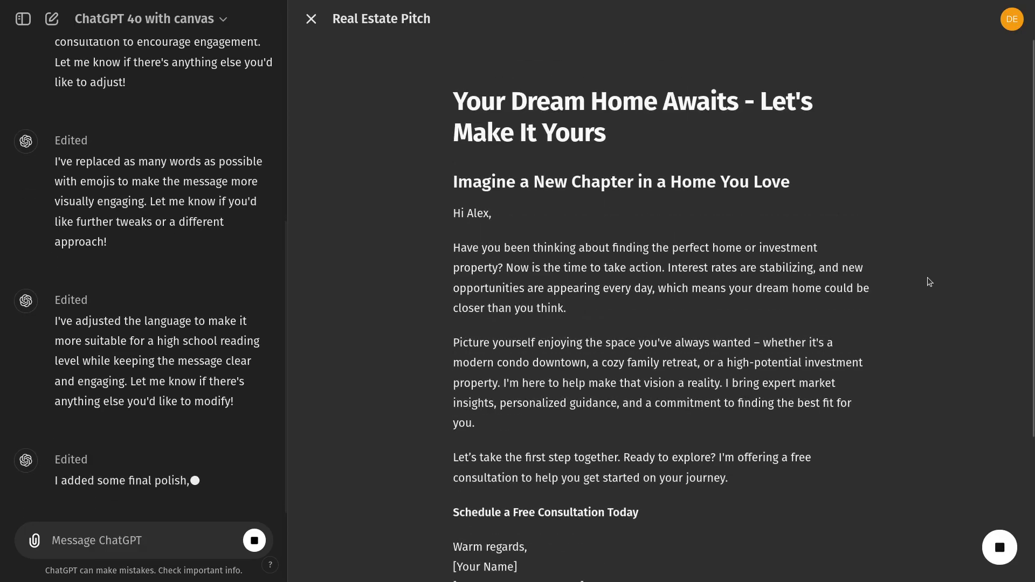
pyautogui.scroll(-3, 703, 94)
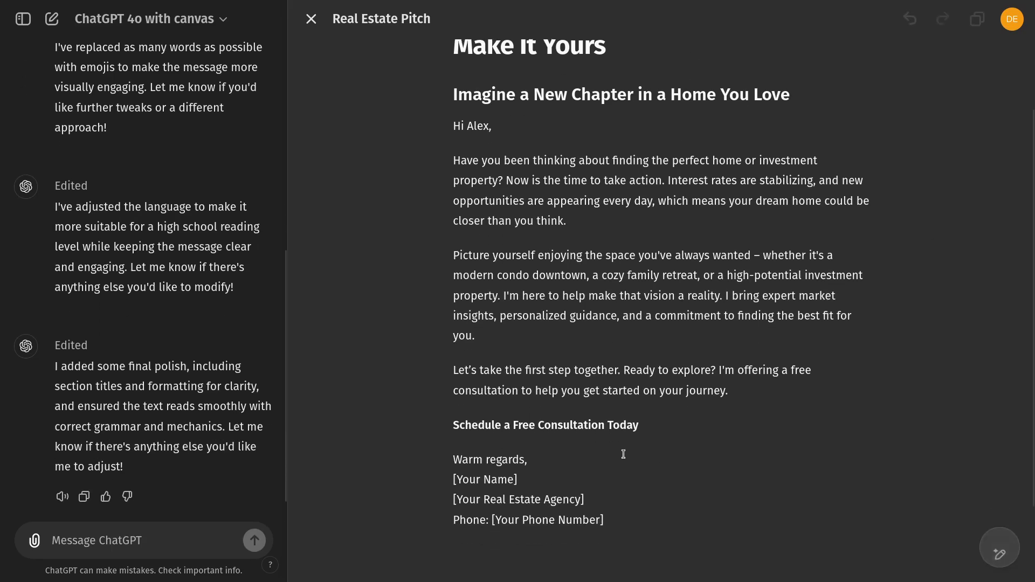
pyautogui.scroll(3, 568, 138)
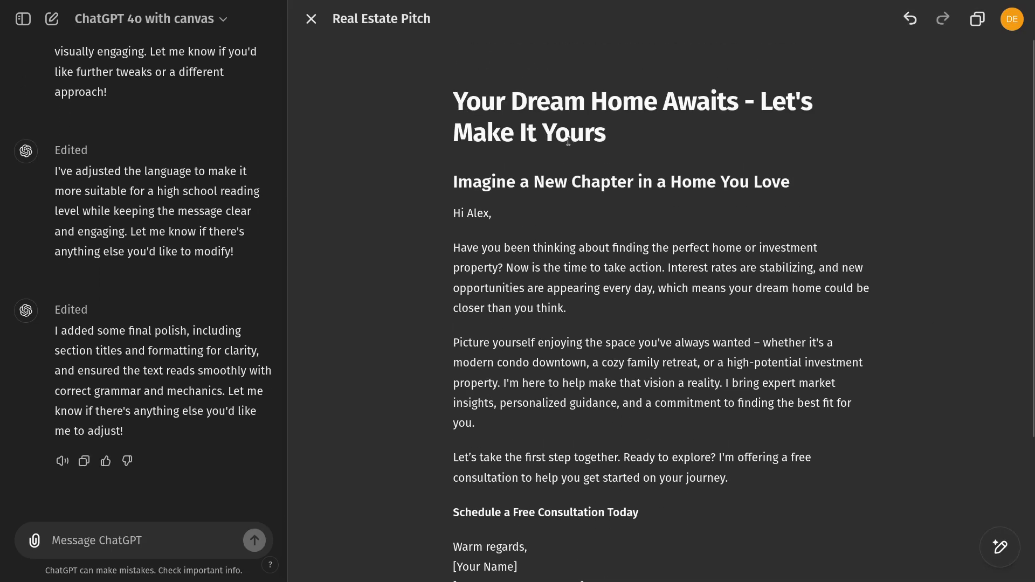
# Step: Have the email's length adjusted to Shorter and read through the condensed version
pyautogui.moveTo(1000, 547)
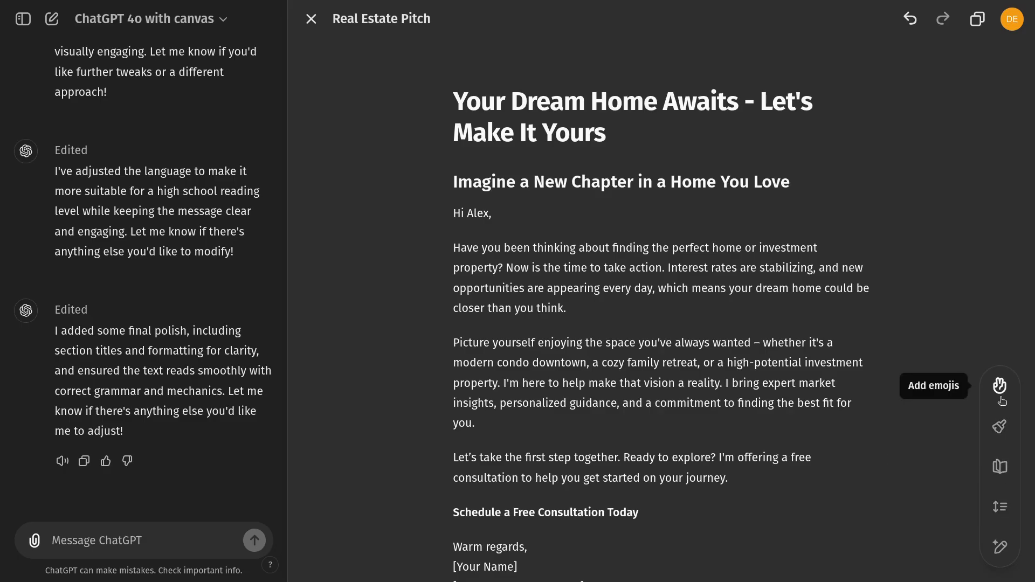
pyautogui.click(1003, 508)
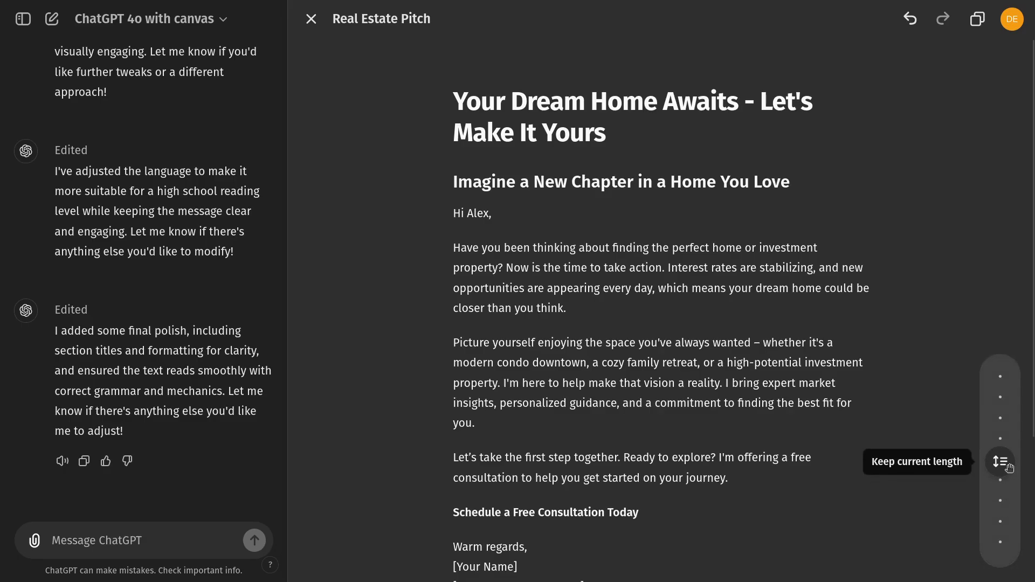
pyautogui.moveTo(1001, 464); pyautogui.dragTo(1002, 491)
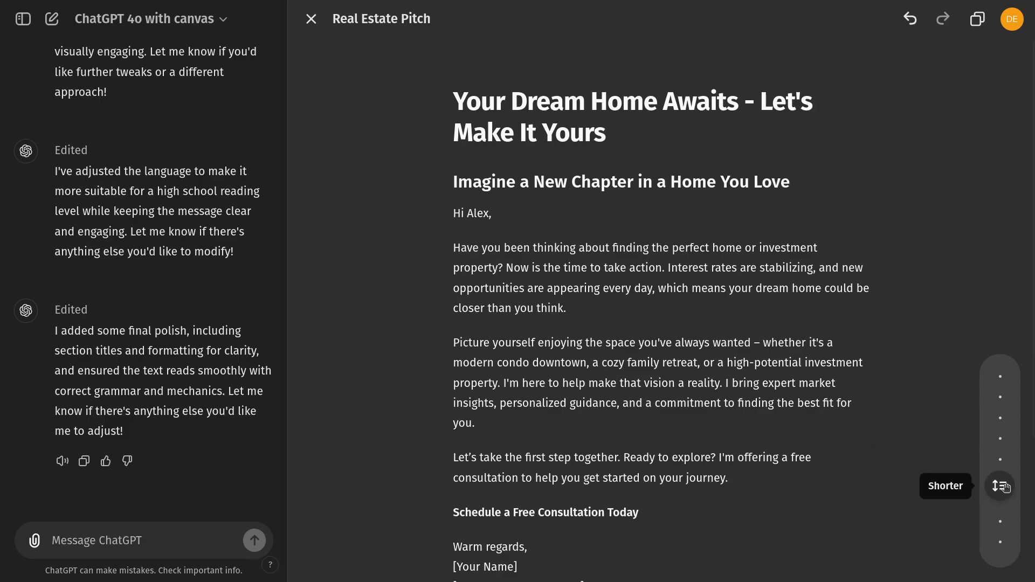
pyautogui.click(1001, 490)
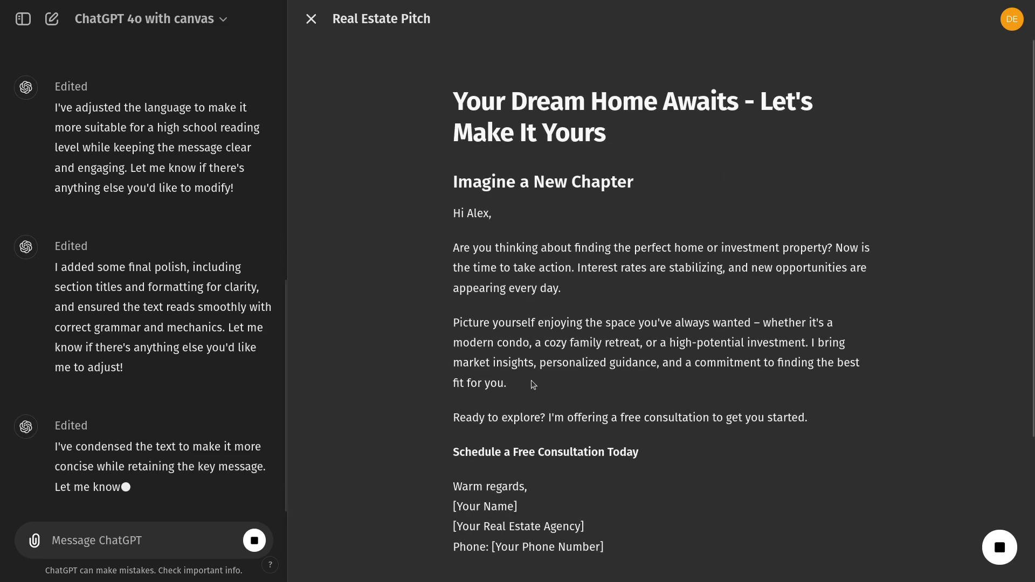
pyautogui.scroll(-3, 691, 289)
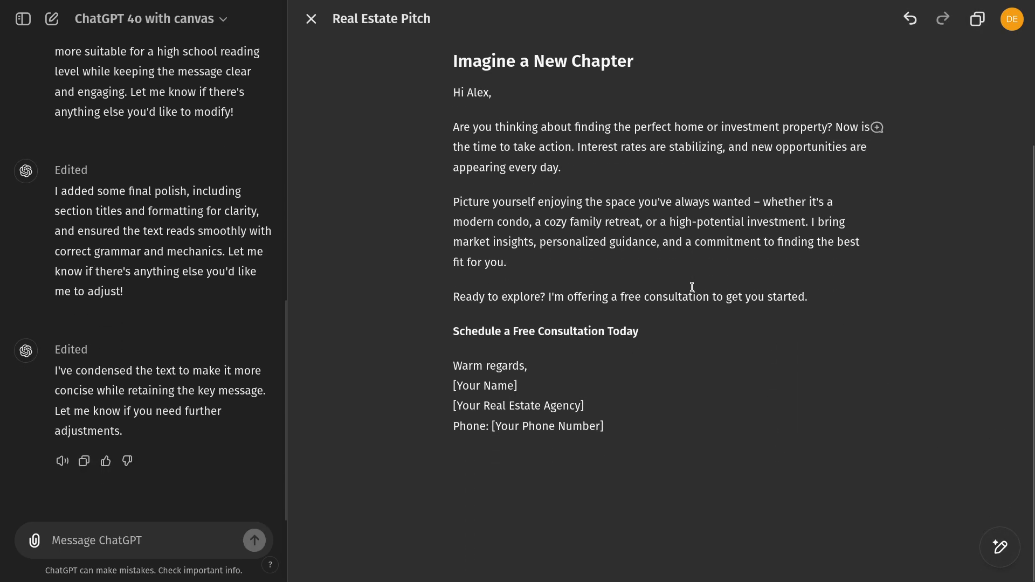
pyautogui.scroll(2, 692, 288)
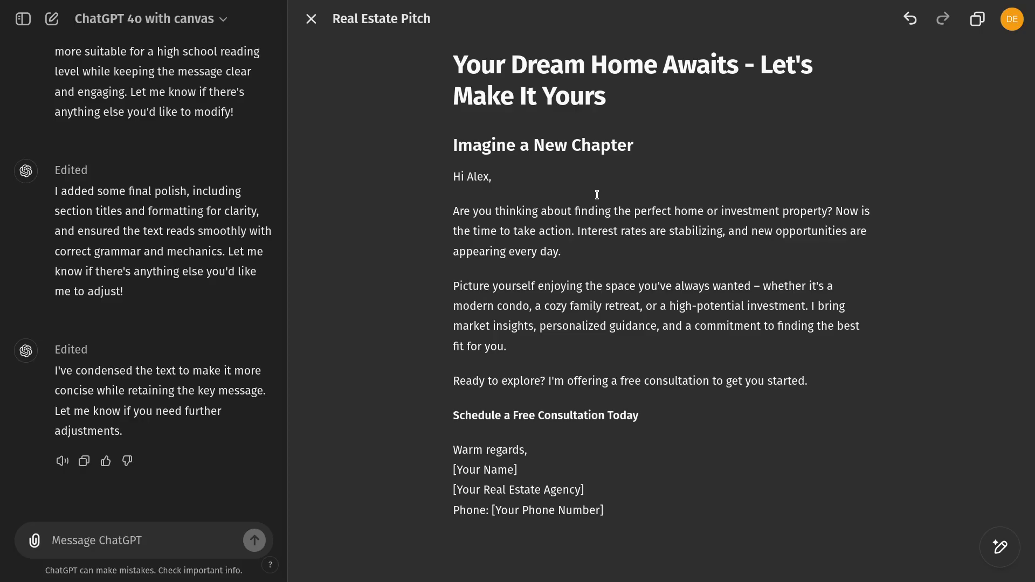
pyautogui.scroll(-1, 593, 270)
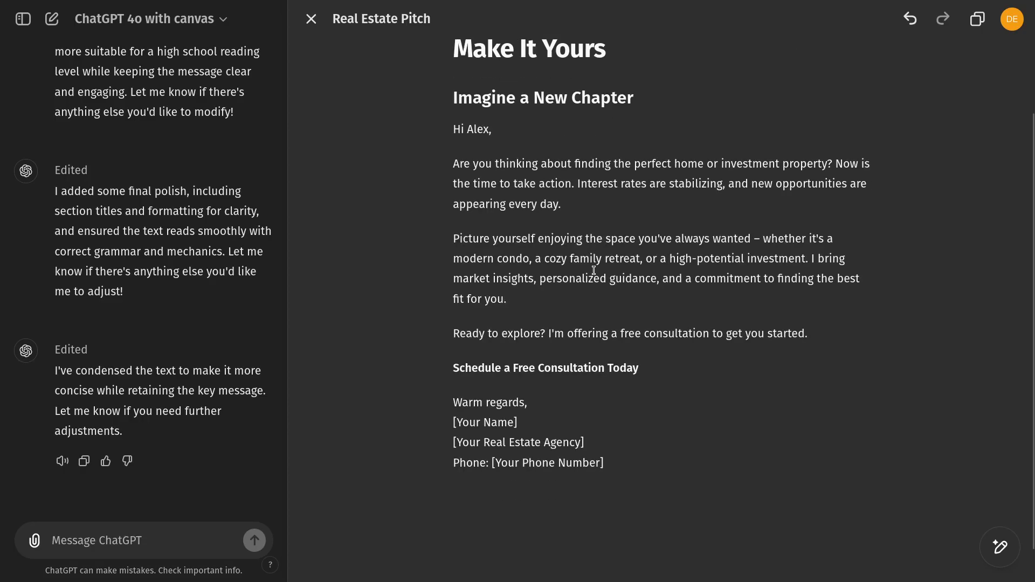
pyautogui.scroll(2, 593, 270)
# Step: View the email's previous version for comparison and return to the latest version
pyautogui.scroll(8, 117, 336)
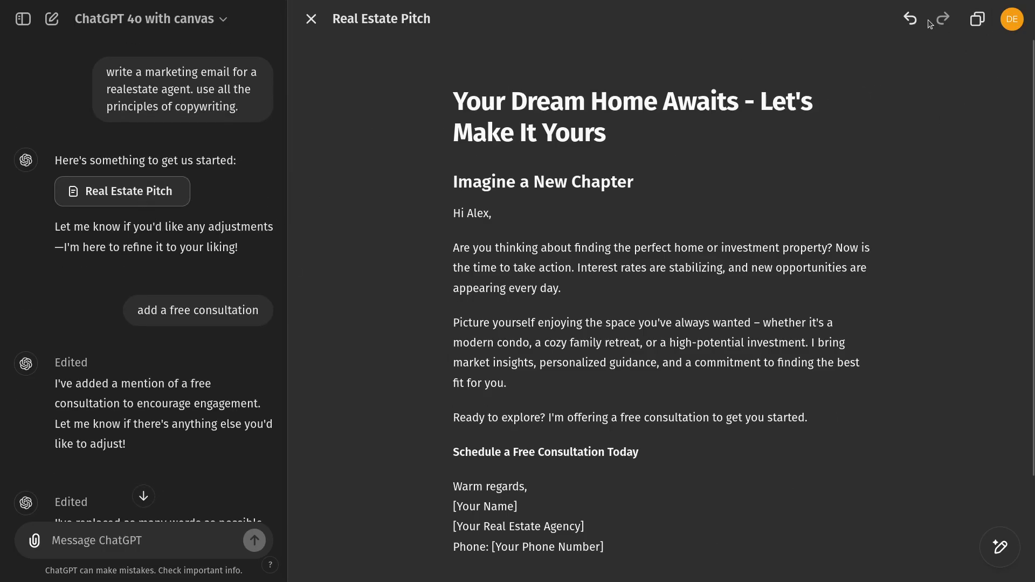
pyautogui.click(911, 20)
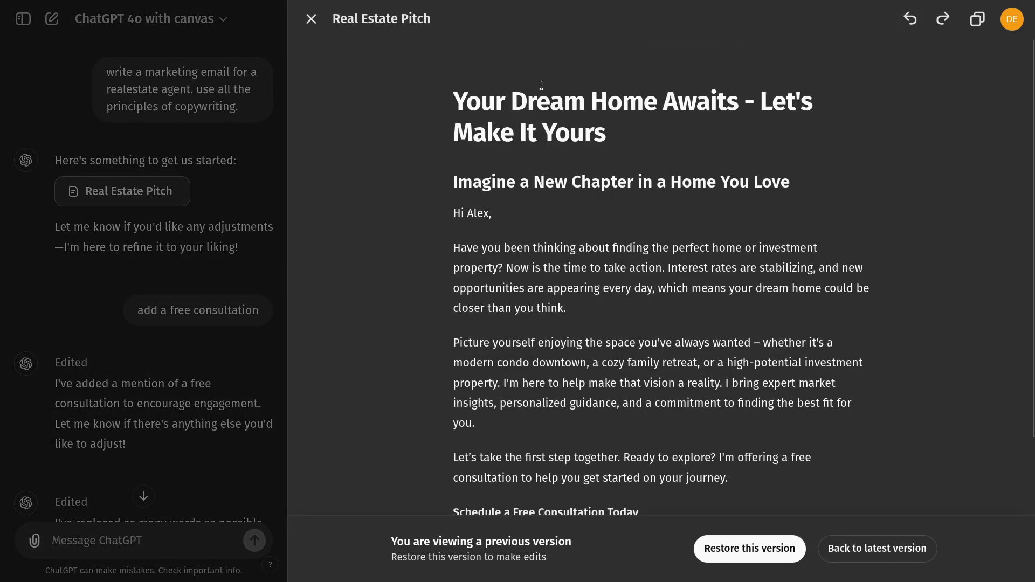
pyautogui.scroll(-2, 514, 298)
pyautogui.scroll(2, 512, 311)
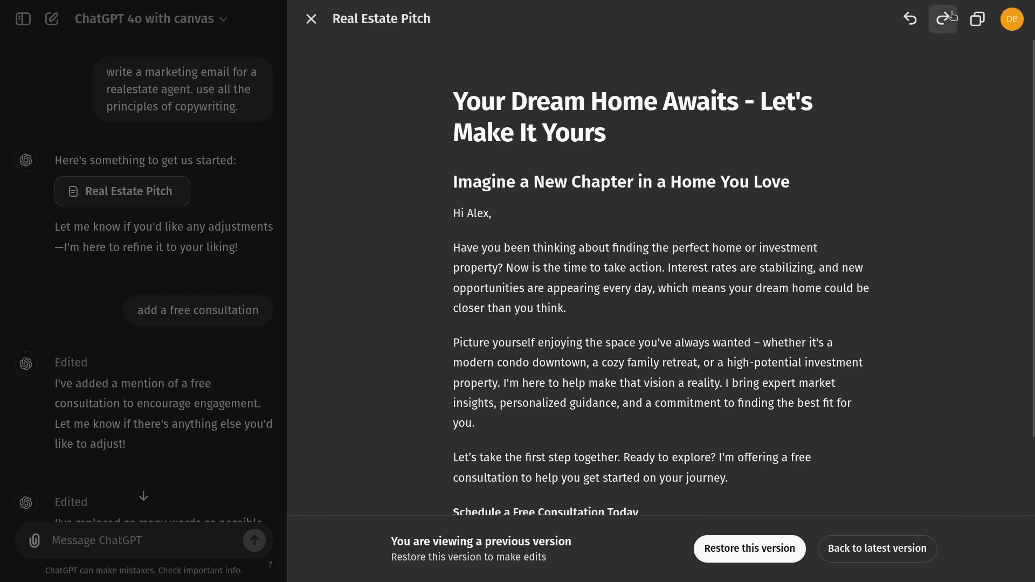
pyautogui.click(944, 24)
pyautogui.scroll(-2, 604, 450)
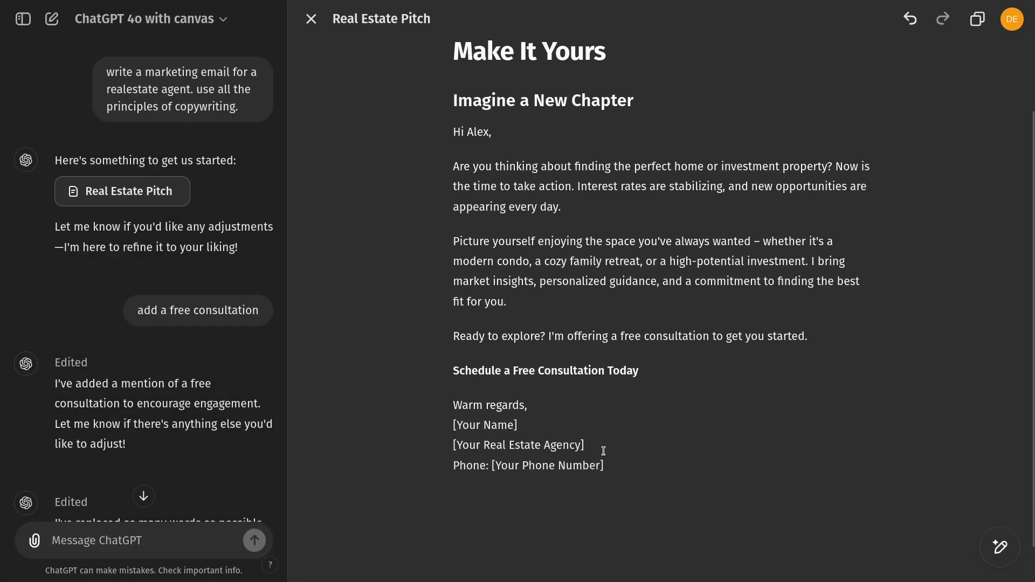
pyautogui.scroll(-1, 605, 455)
pyautogui.scroll(2, 606, 456)
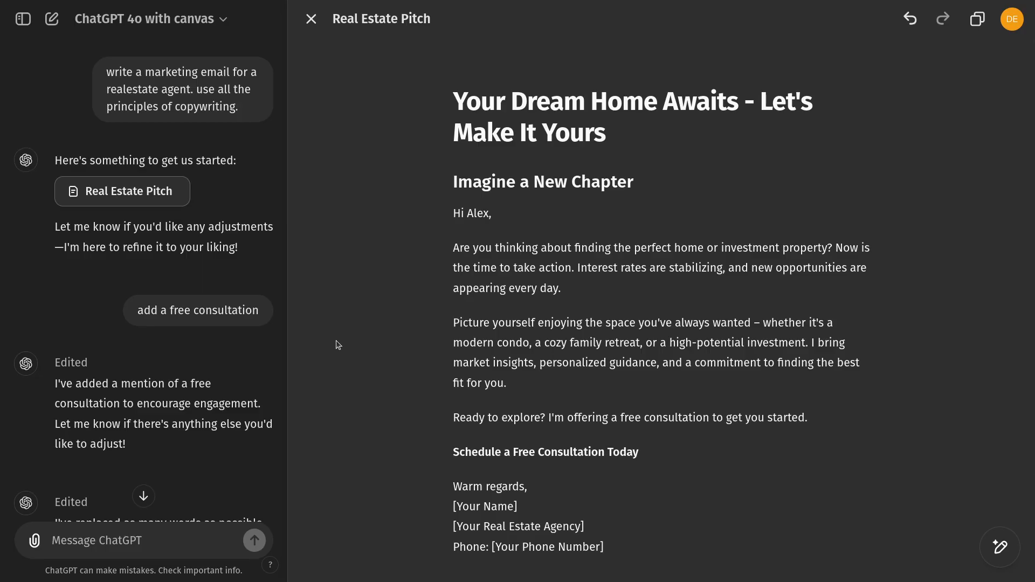
pyautogui.scroll(-2, 397, 354)
pyautogui.scroll(2, 449, 360)
pyautogui.scroll(-3, 448, 360)
pyautogui.scroll(3, 449, 359)
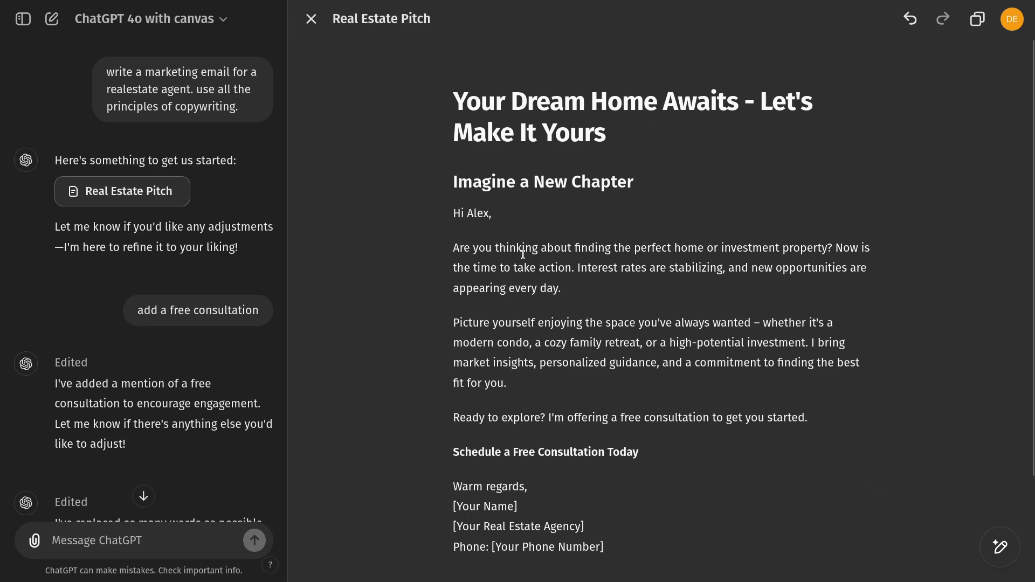